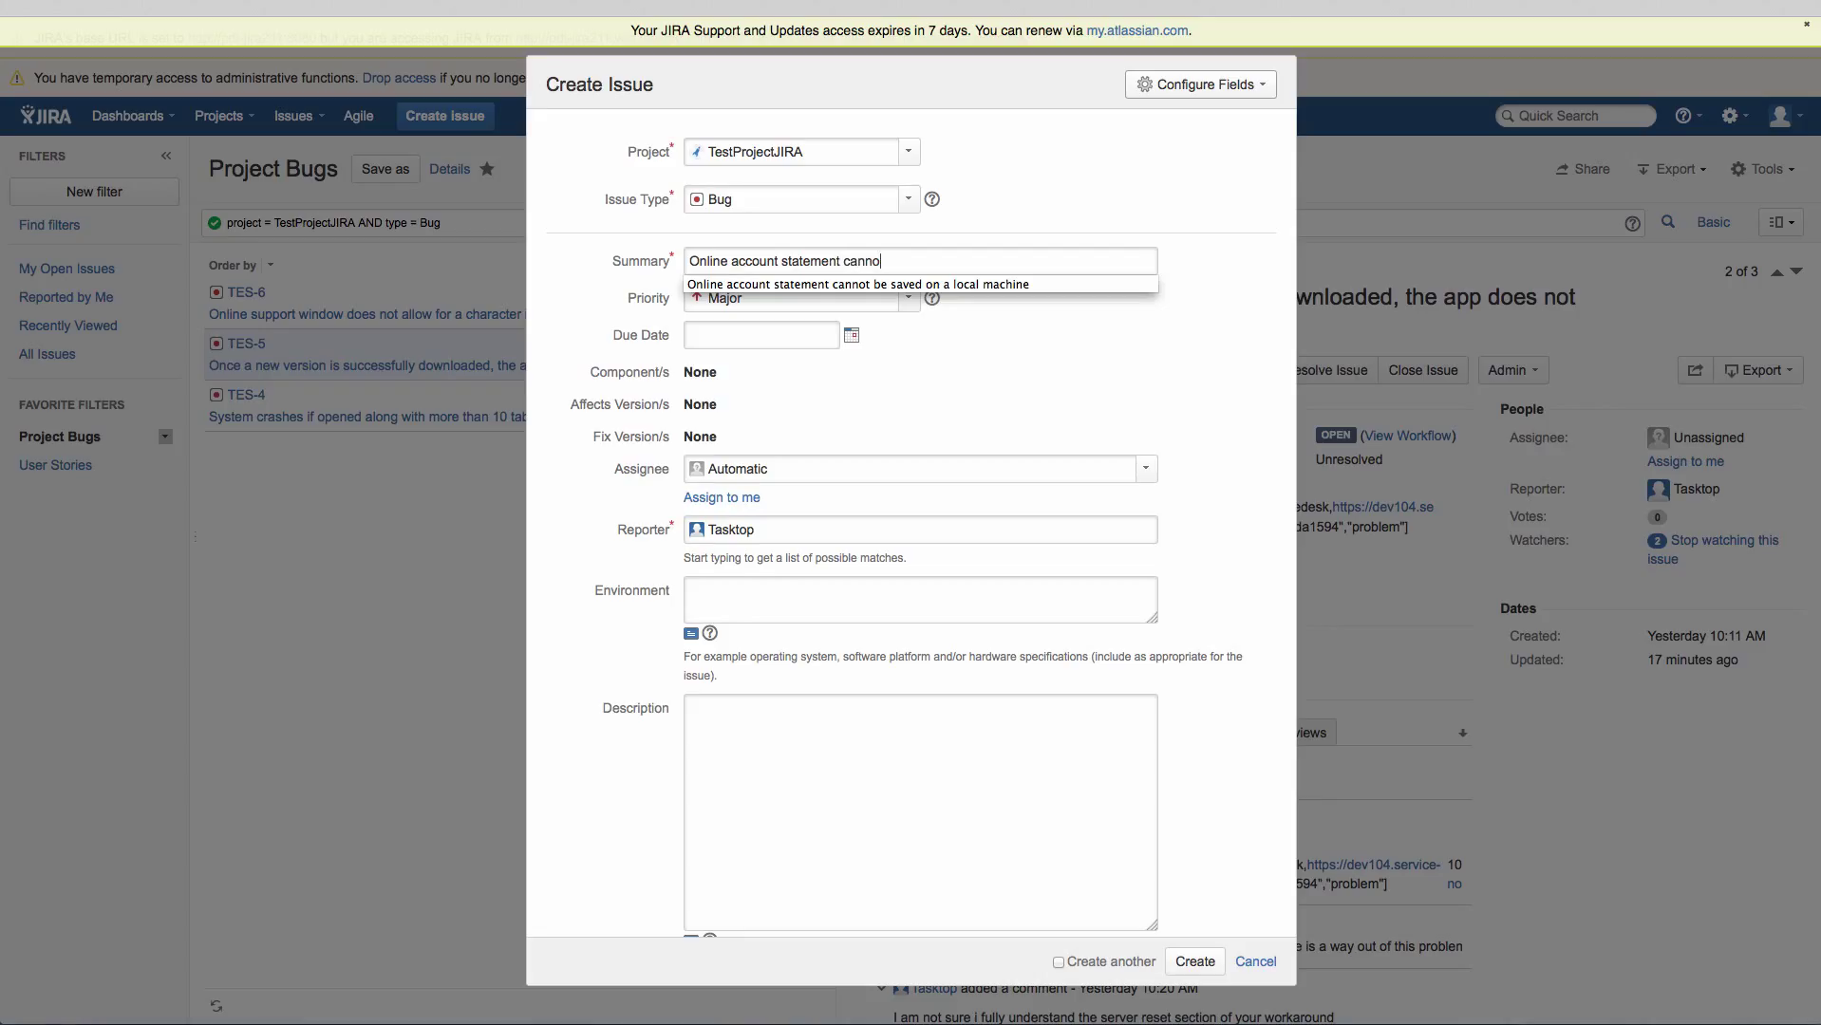
Set Known Error to True, enter the workaround "Please advise customers to use the pdf route for now" and create the bug
scroll(750, 631, down, 6)
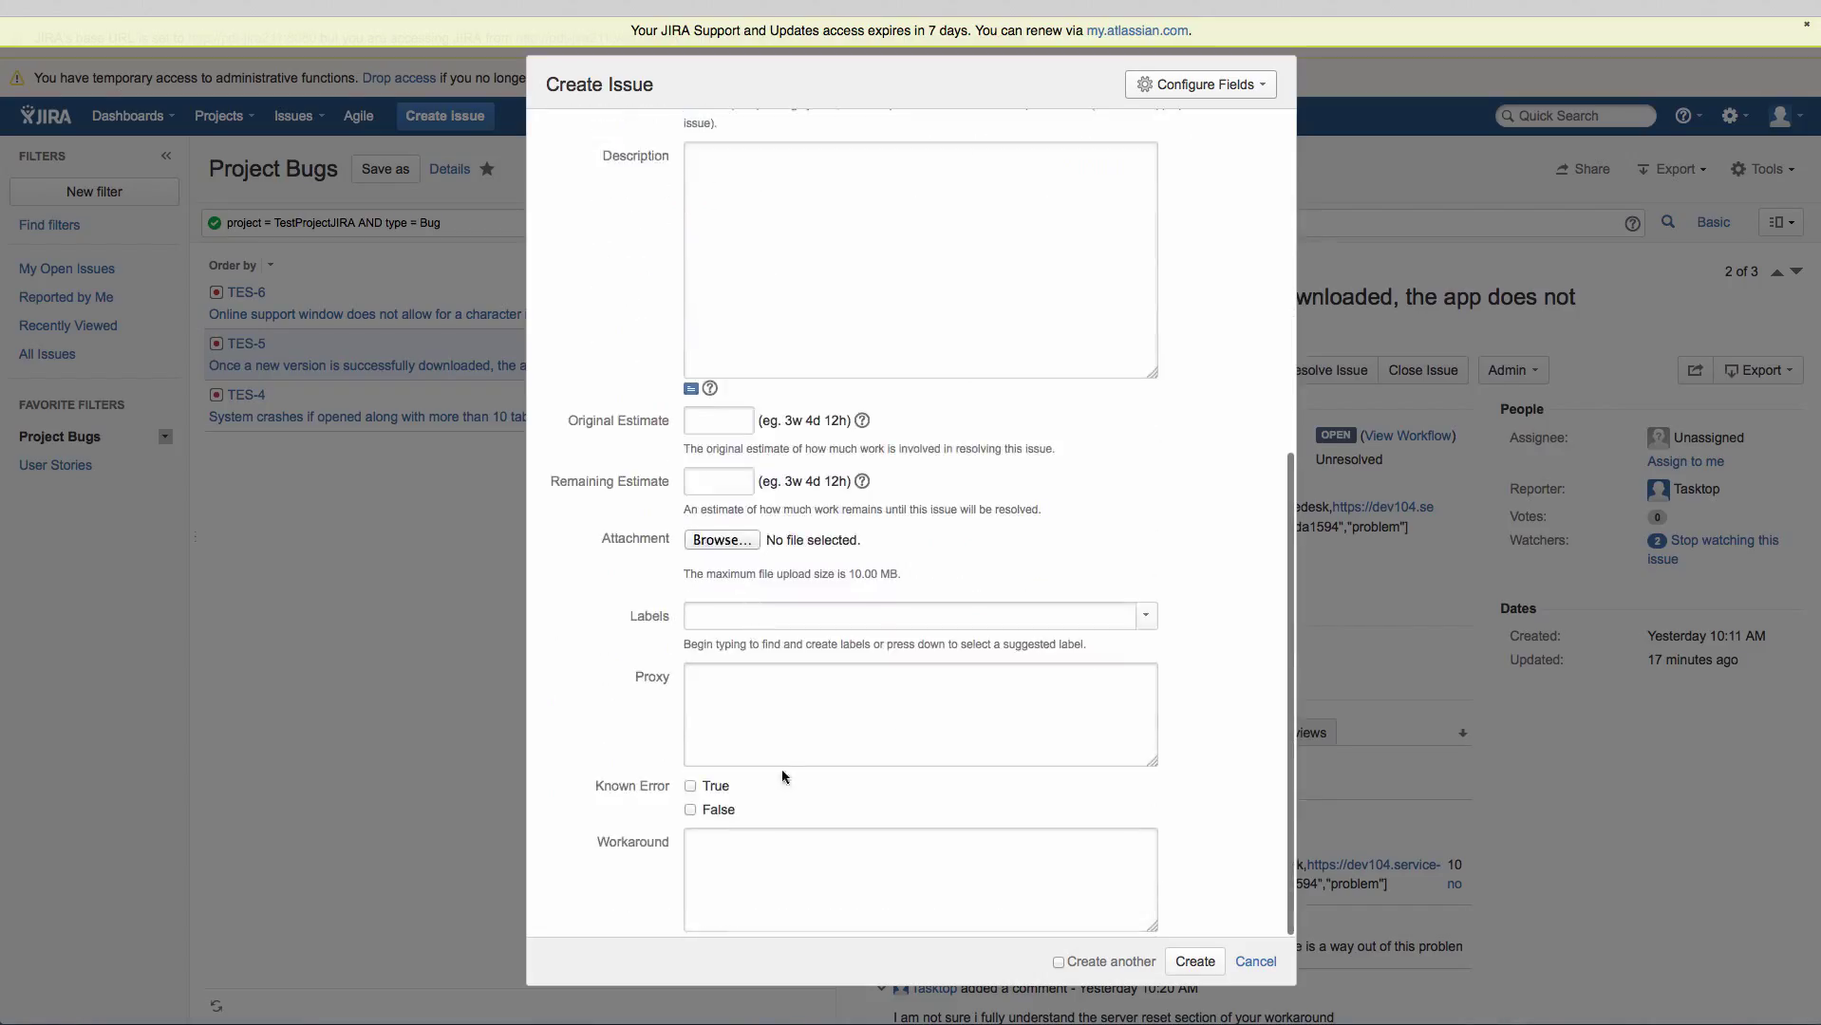
click(690, 786)
click(738, 887)
text(Pleas)
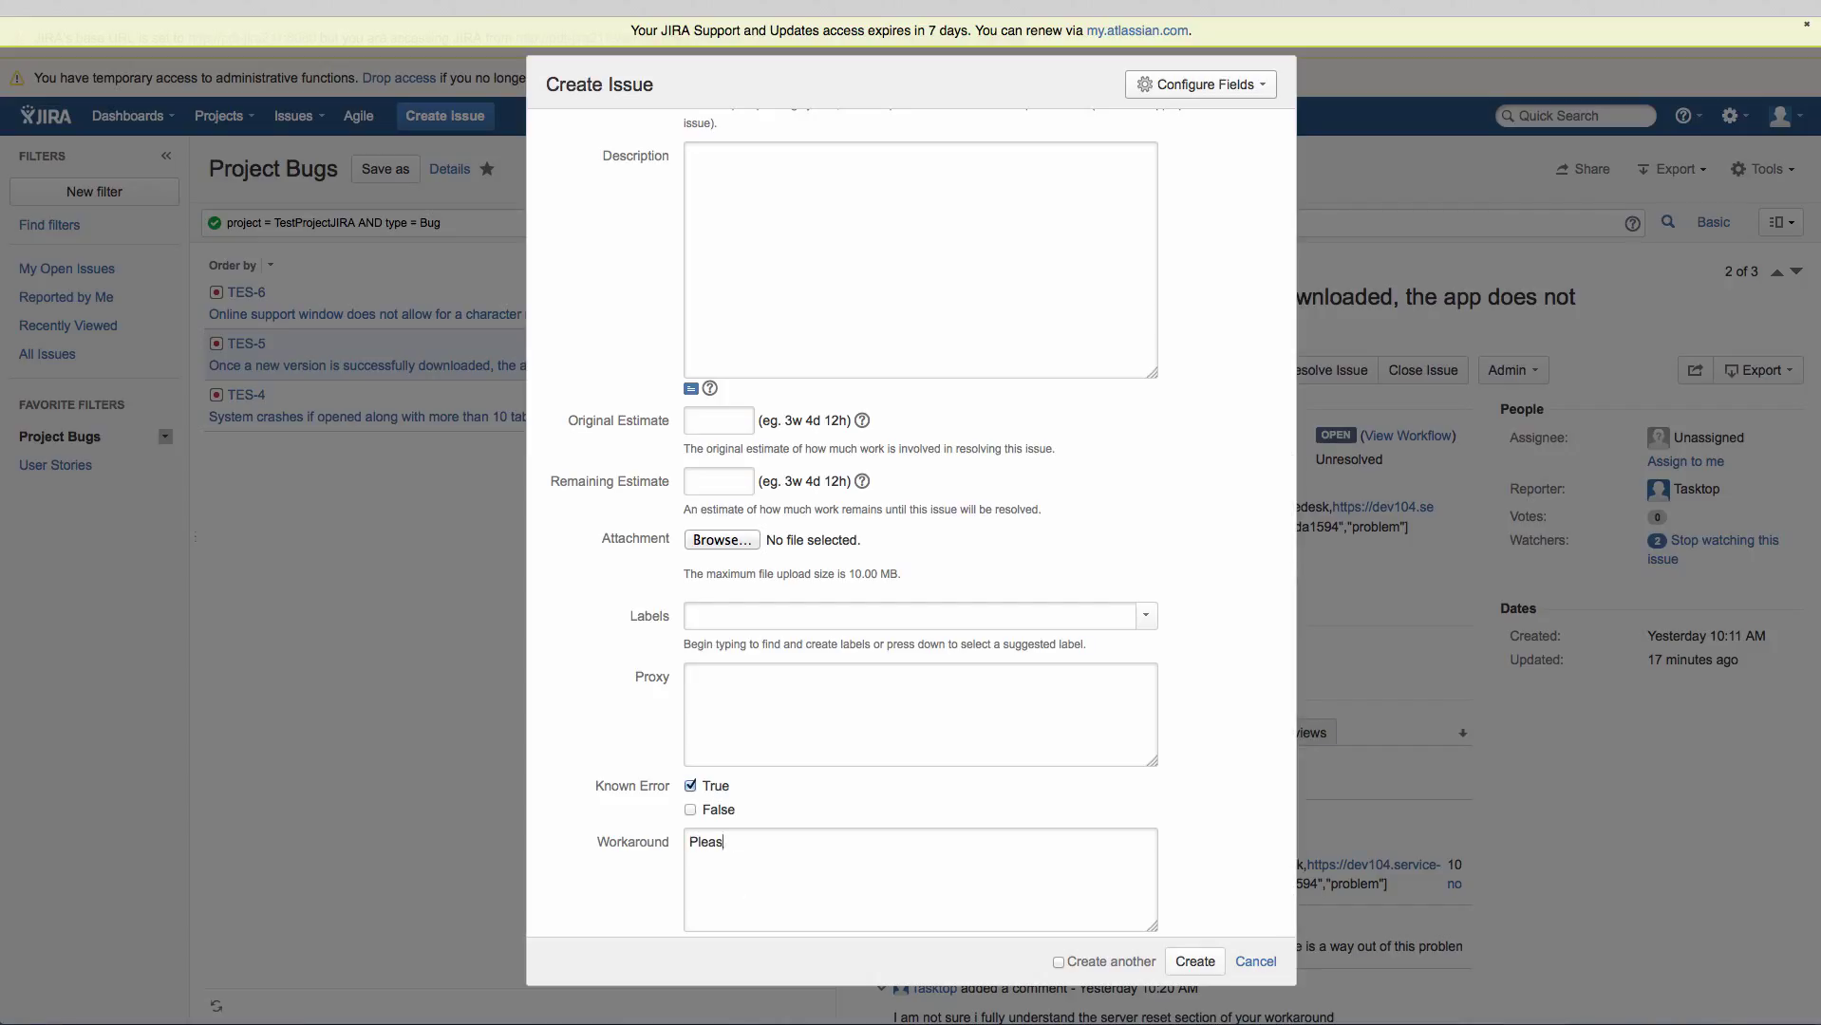
text(e advise customers to use the pdf route for now)
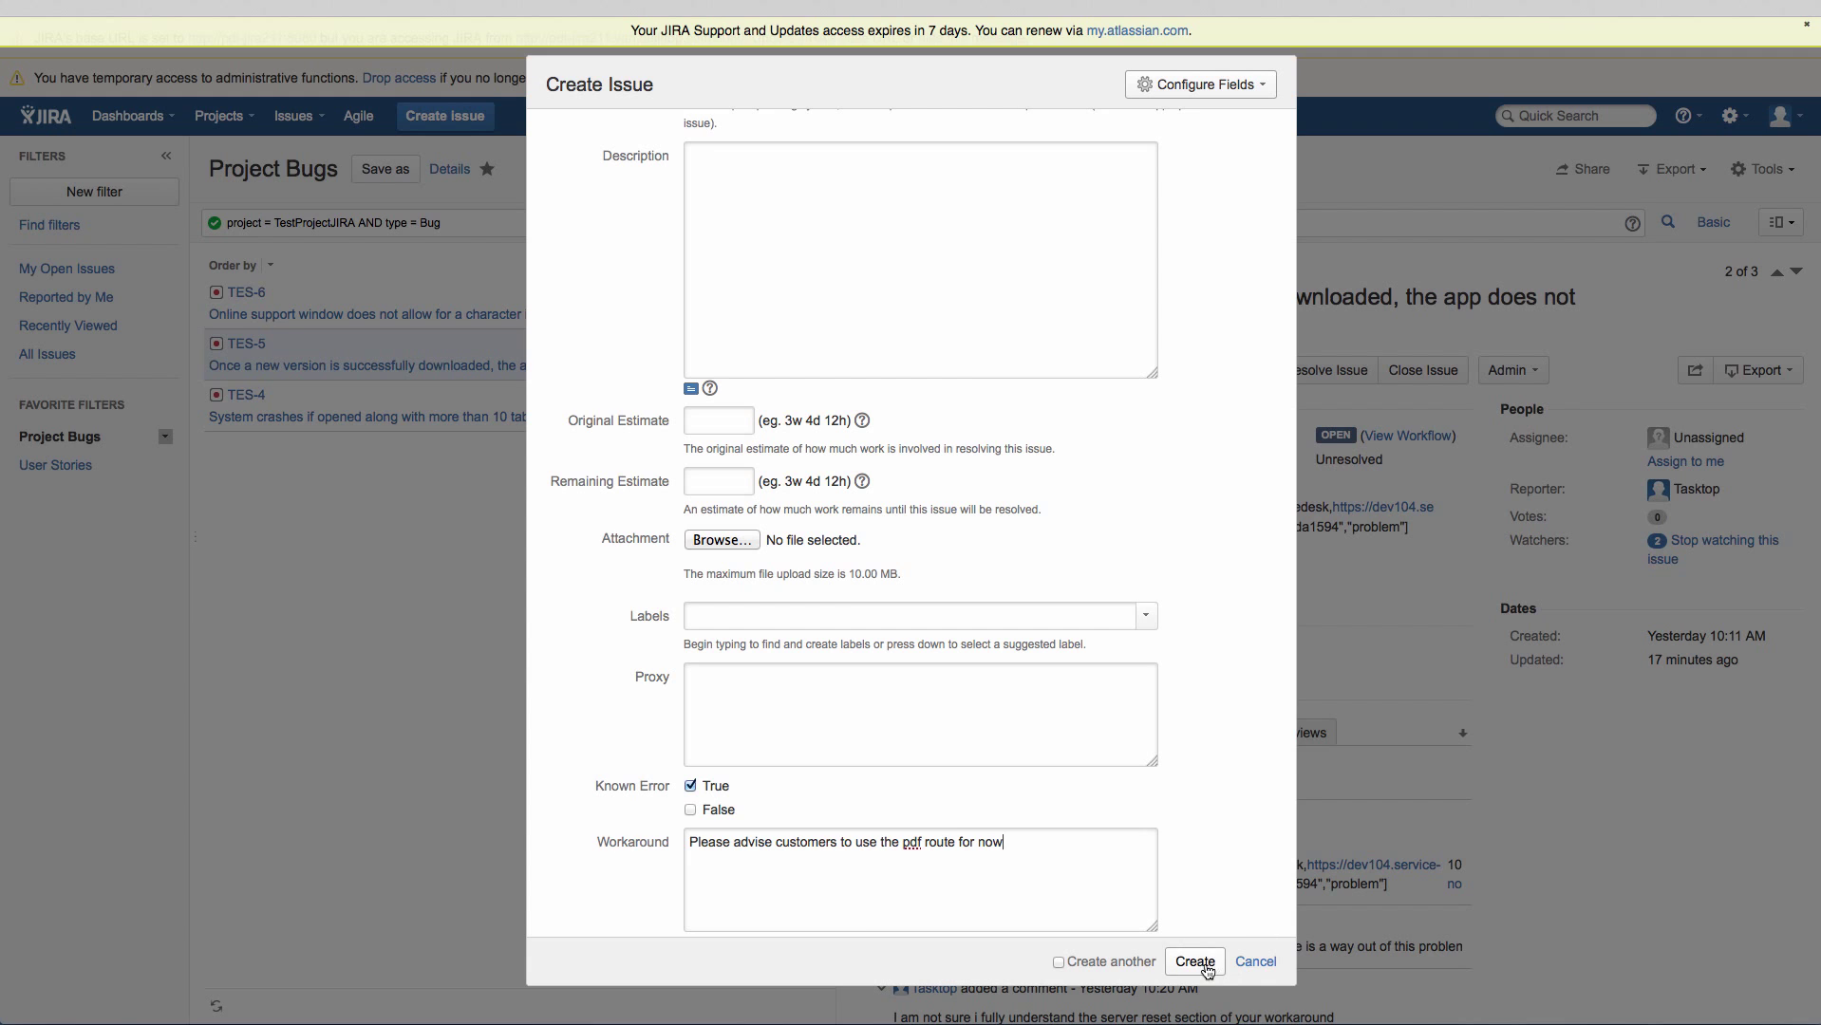
click(1205, 968)
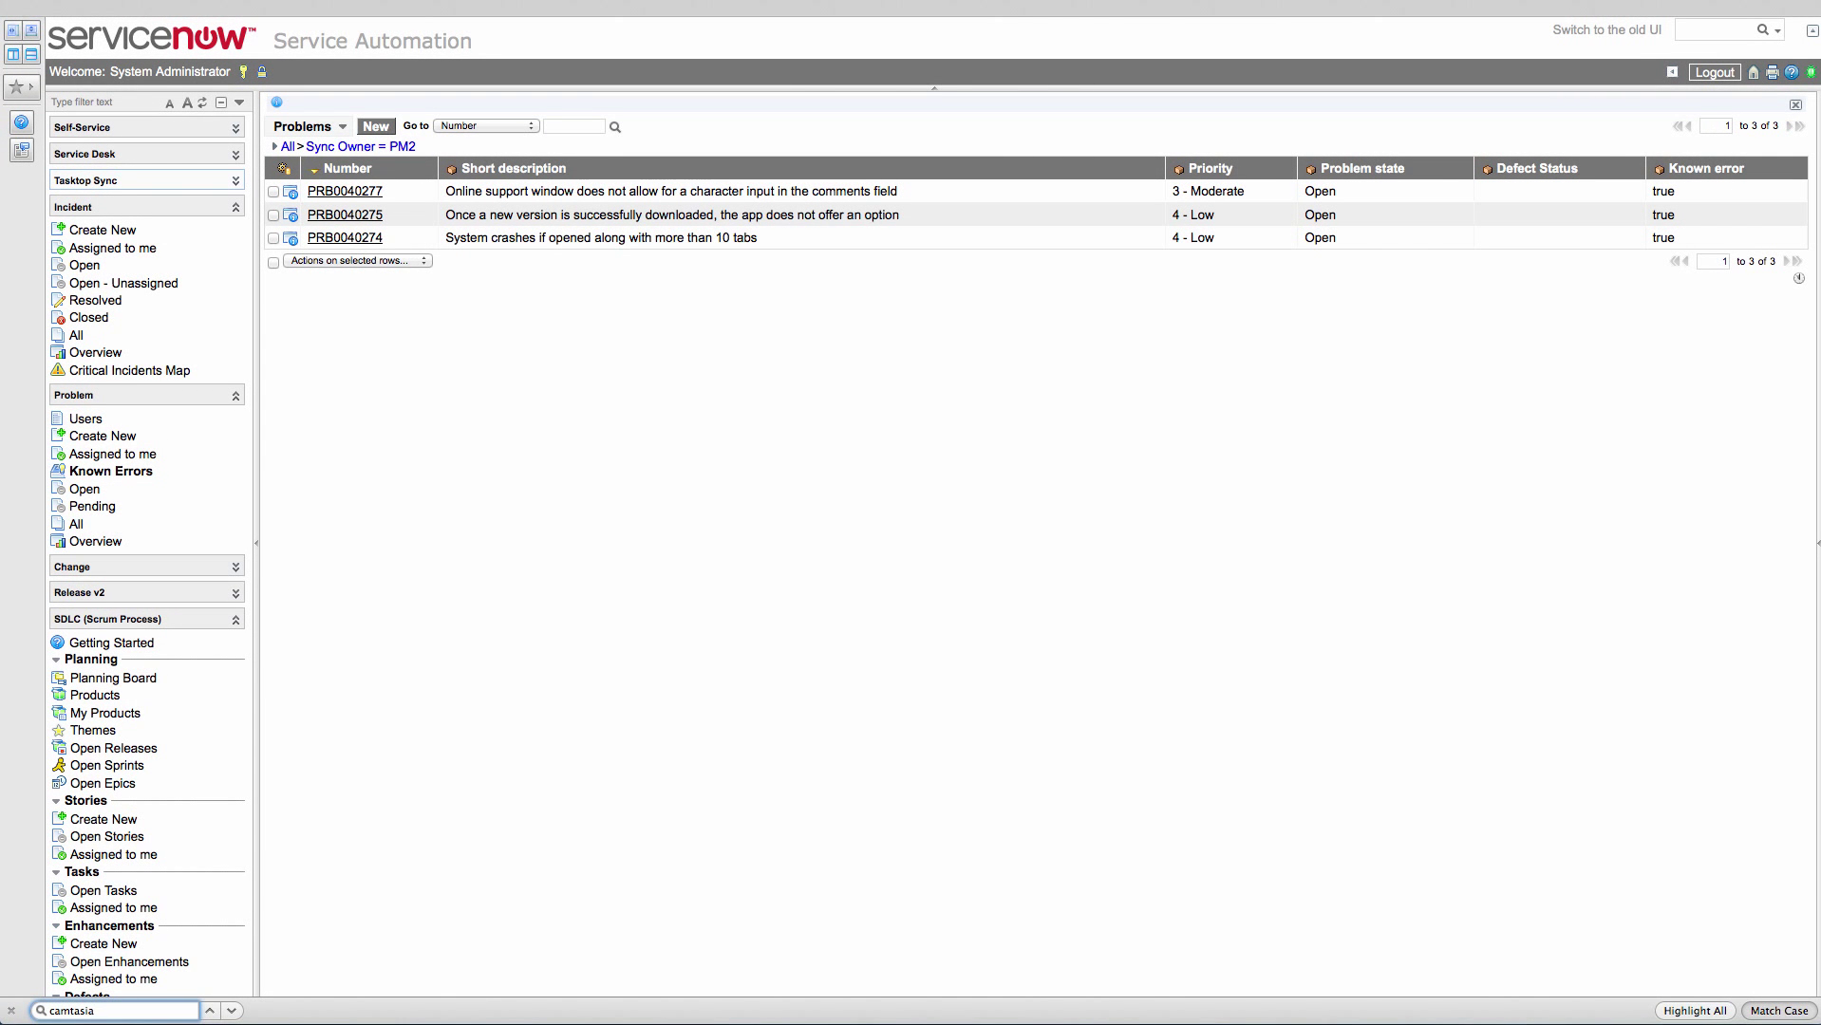
In ServiceNow, refresh the problem list, open the "Online account statement cannot be saved on a local machine" problem and check its Workaround from Dev
click(342, 126)
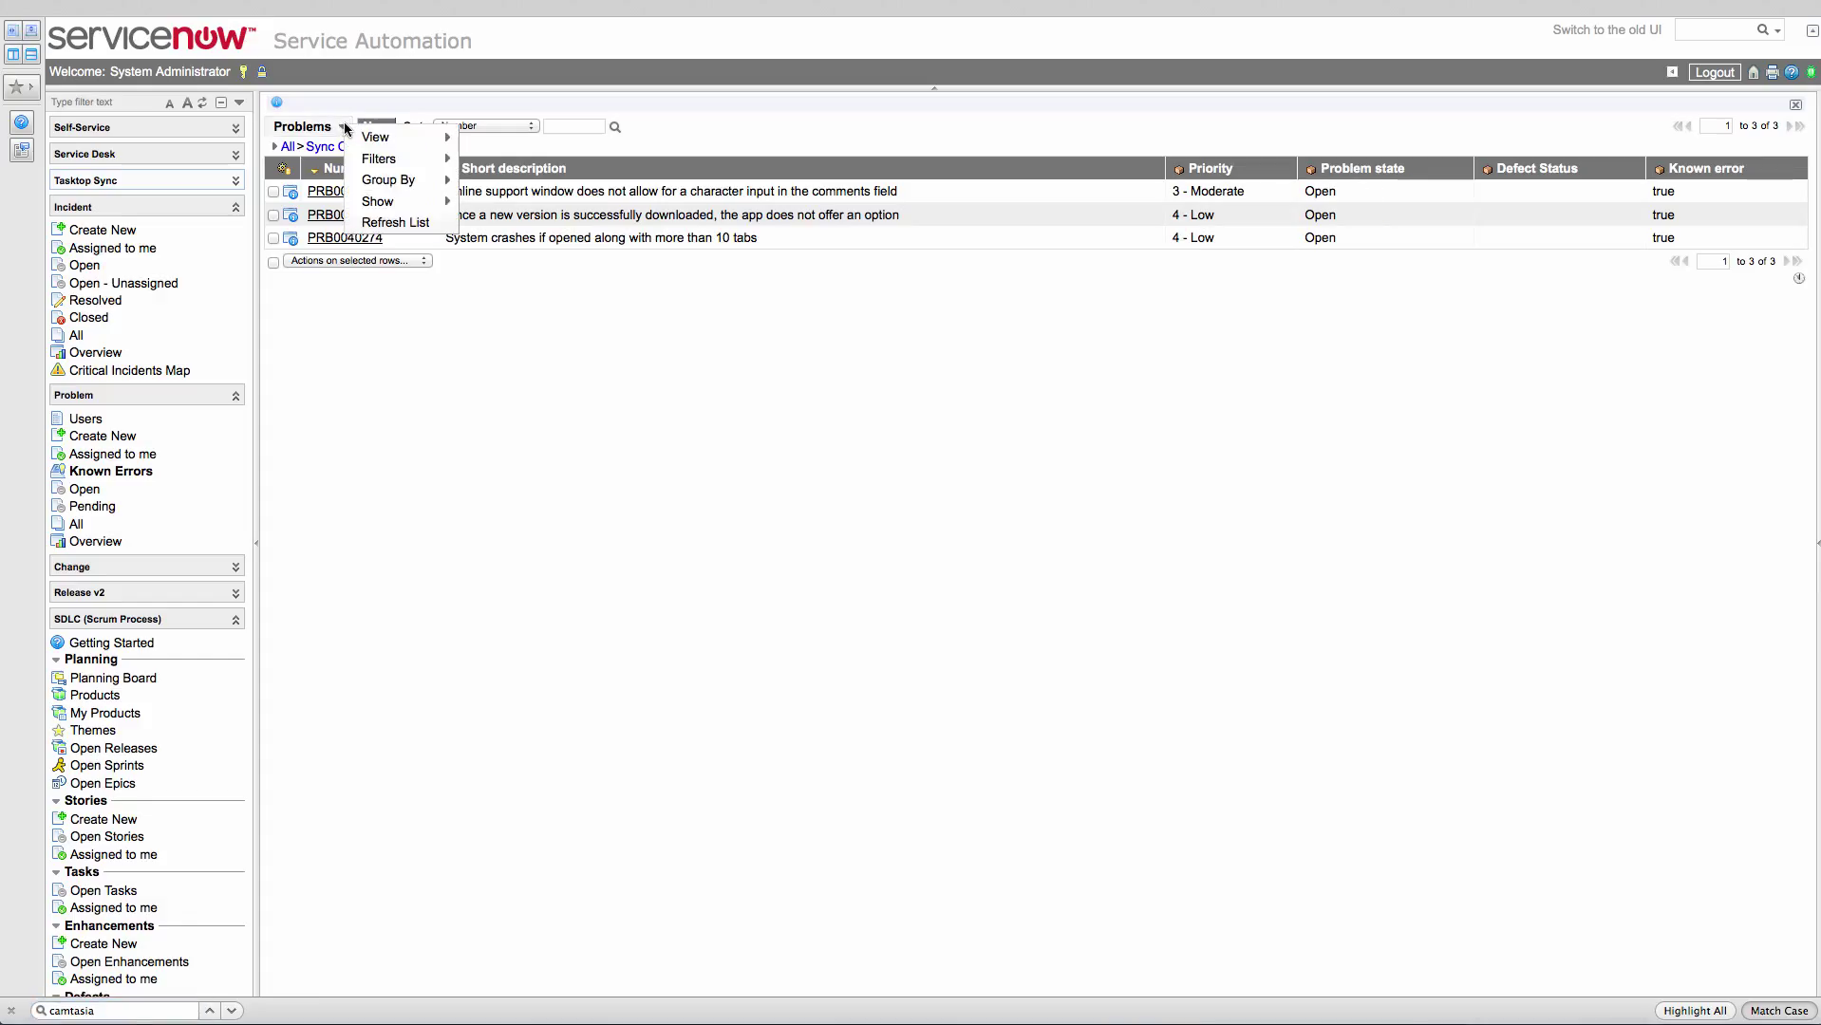
click(407, 219)
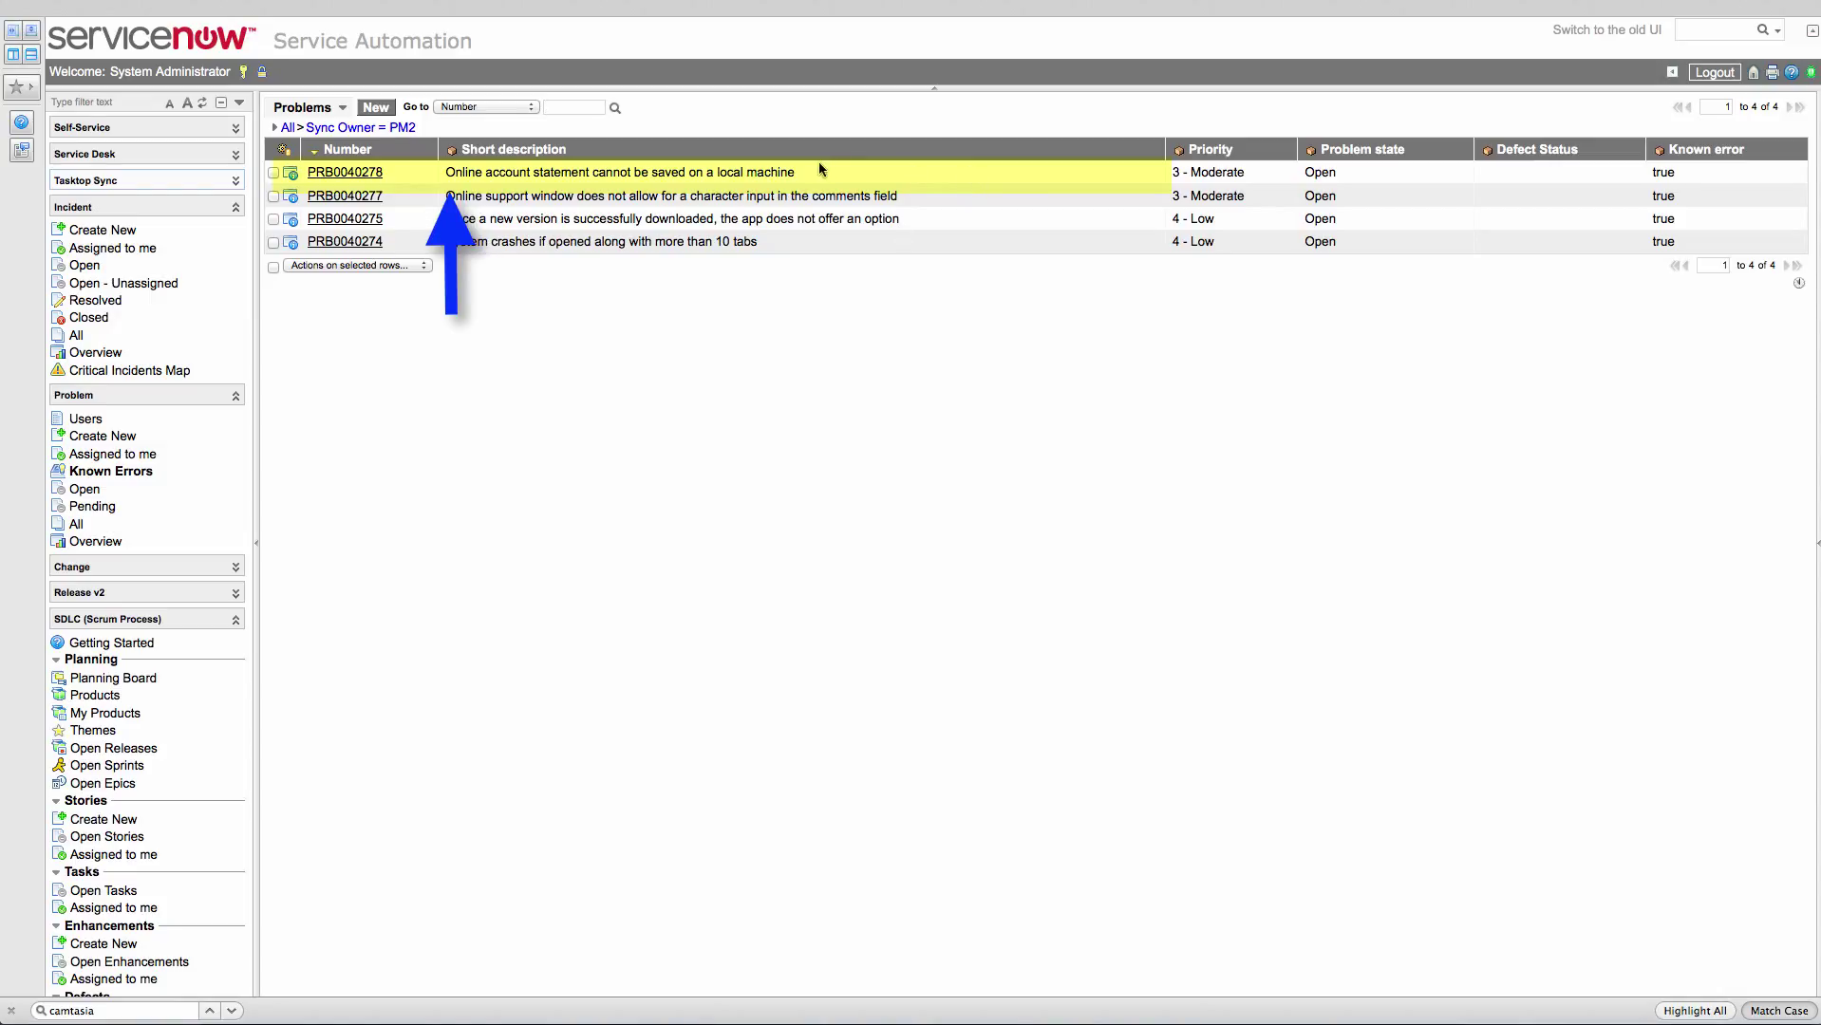
click(344, 180)
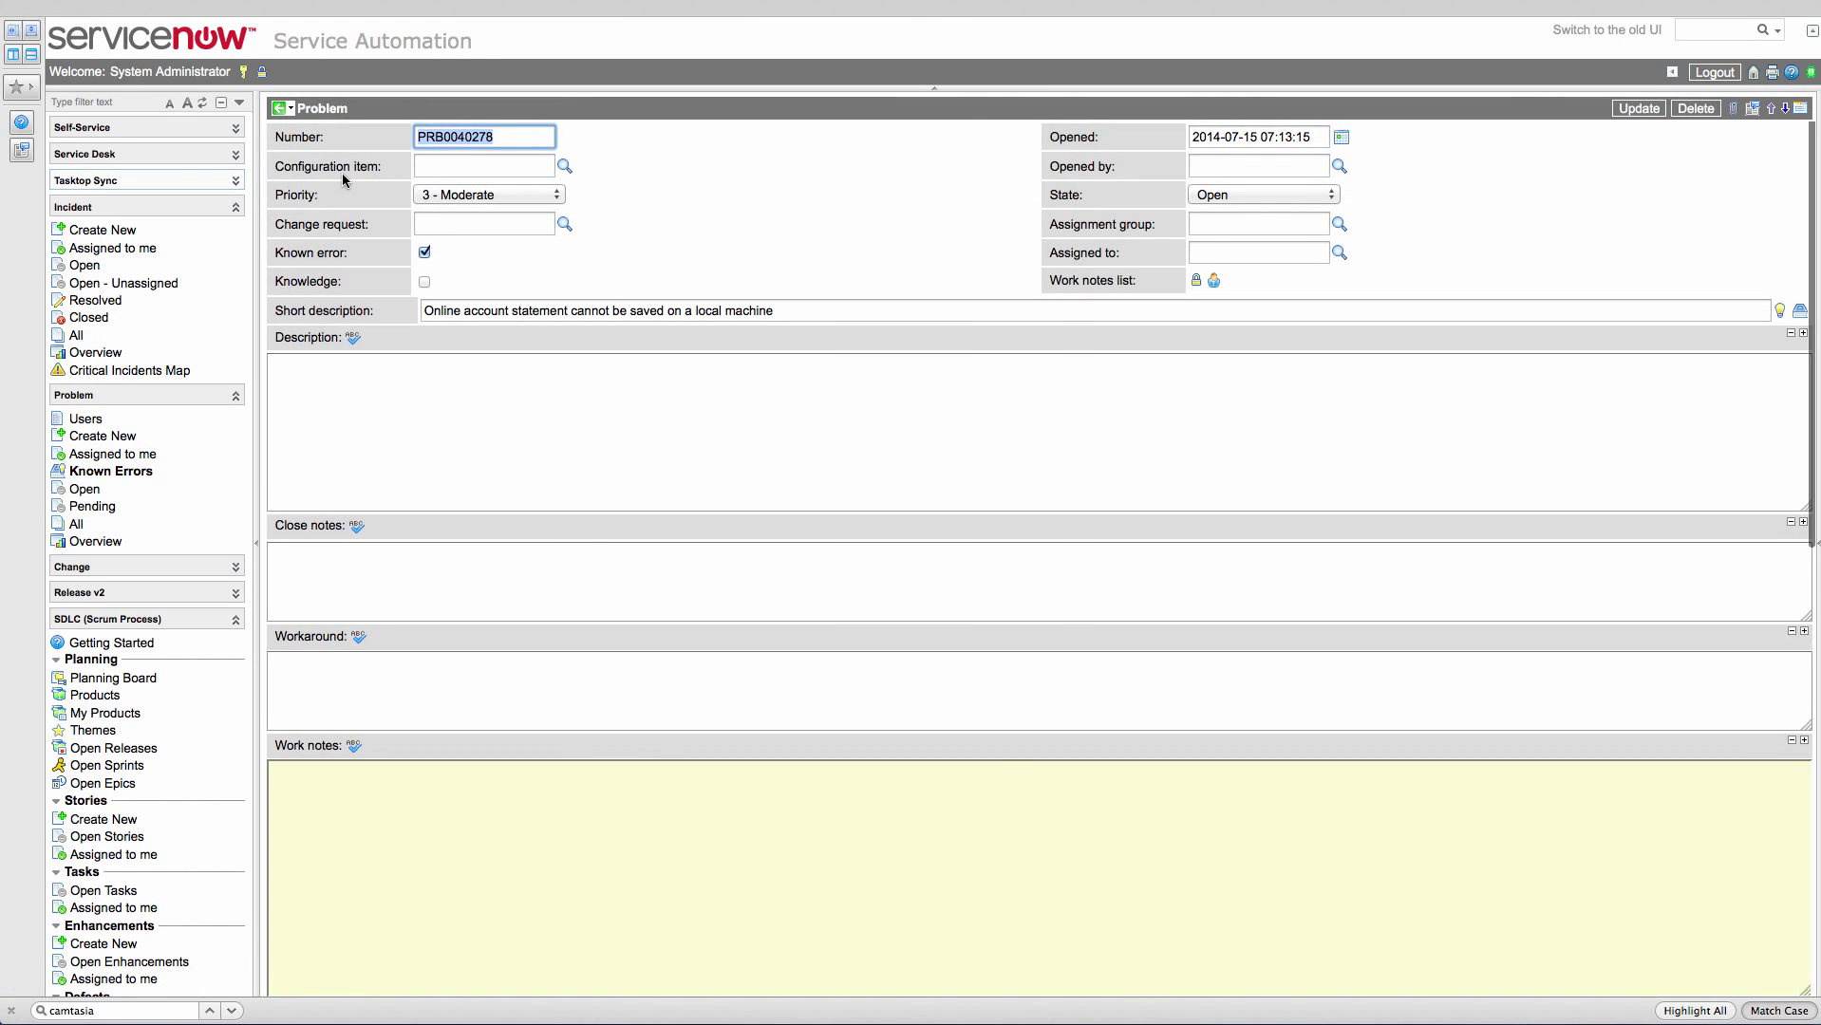
scroll(452, 460, down, 10)
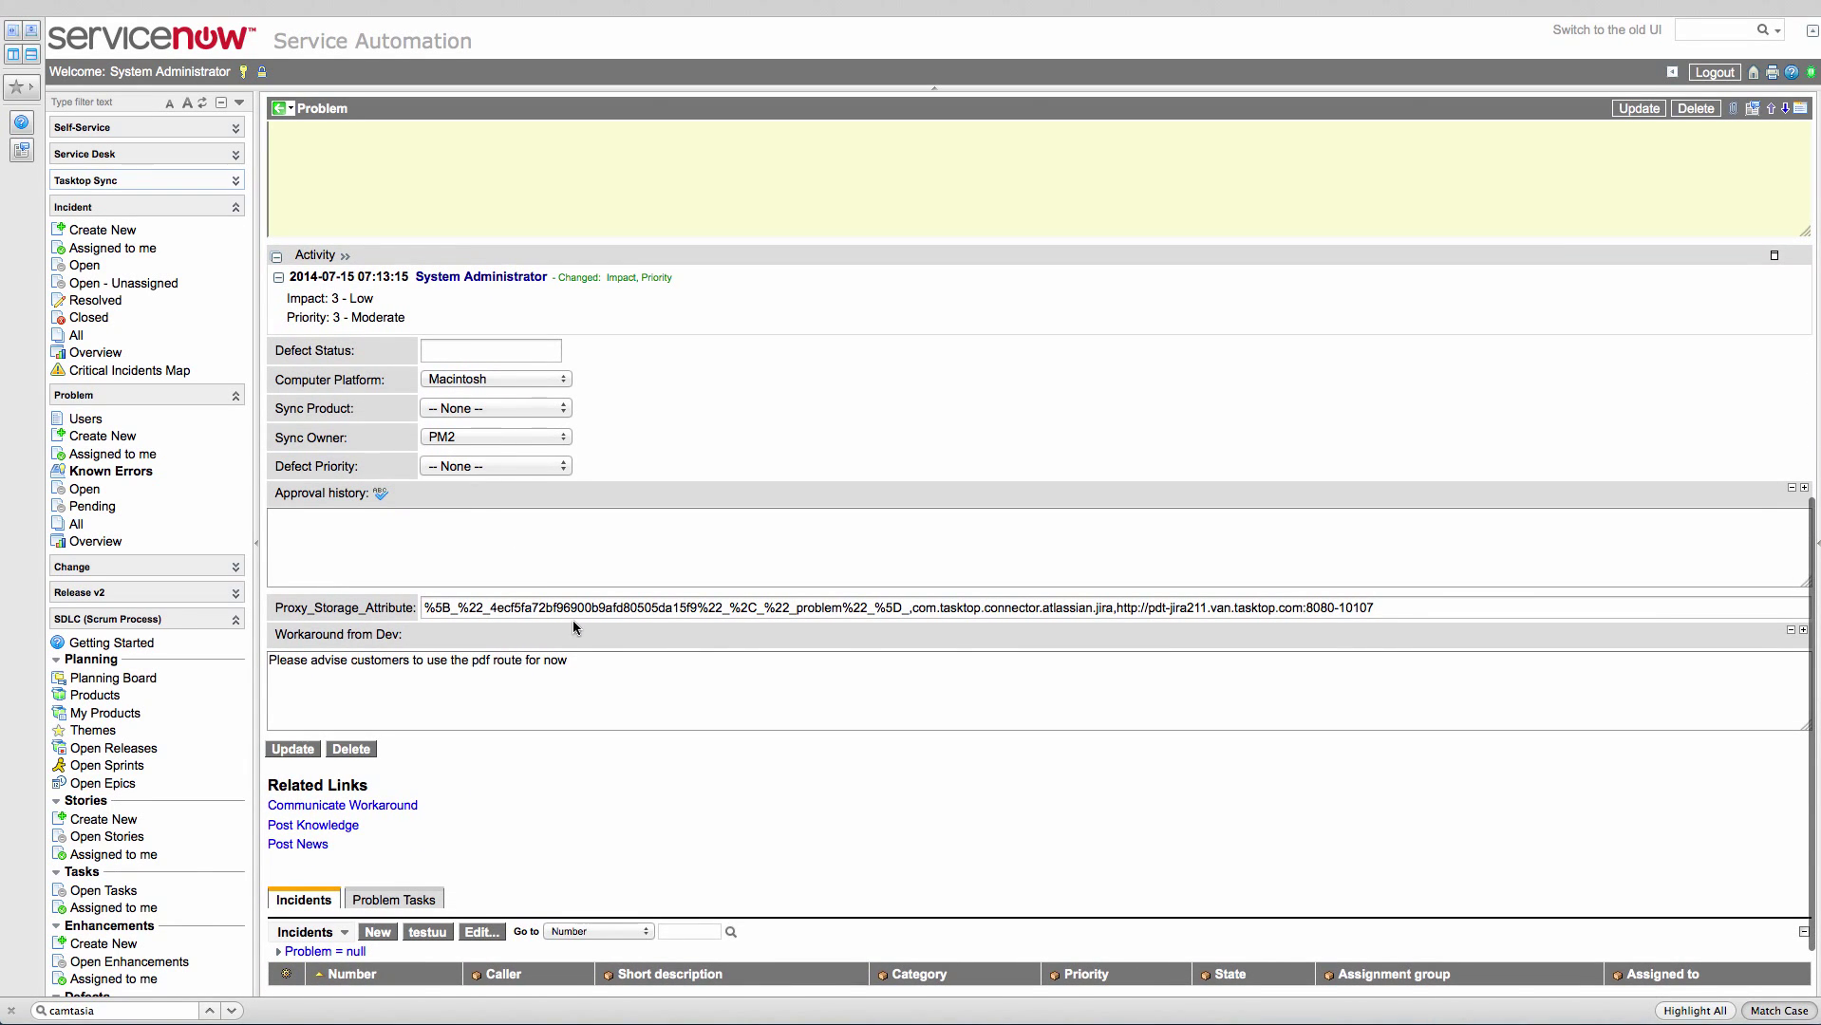
triple_click(564, 662)
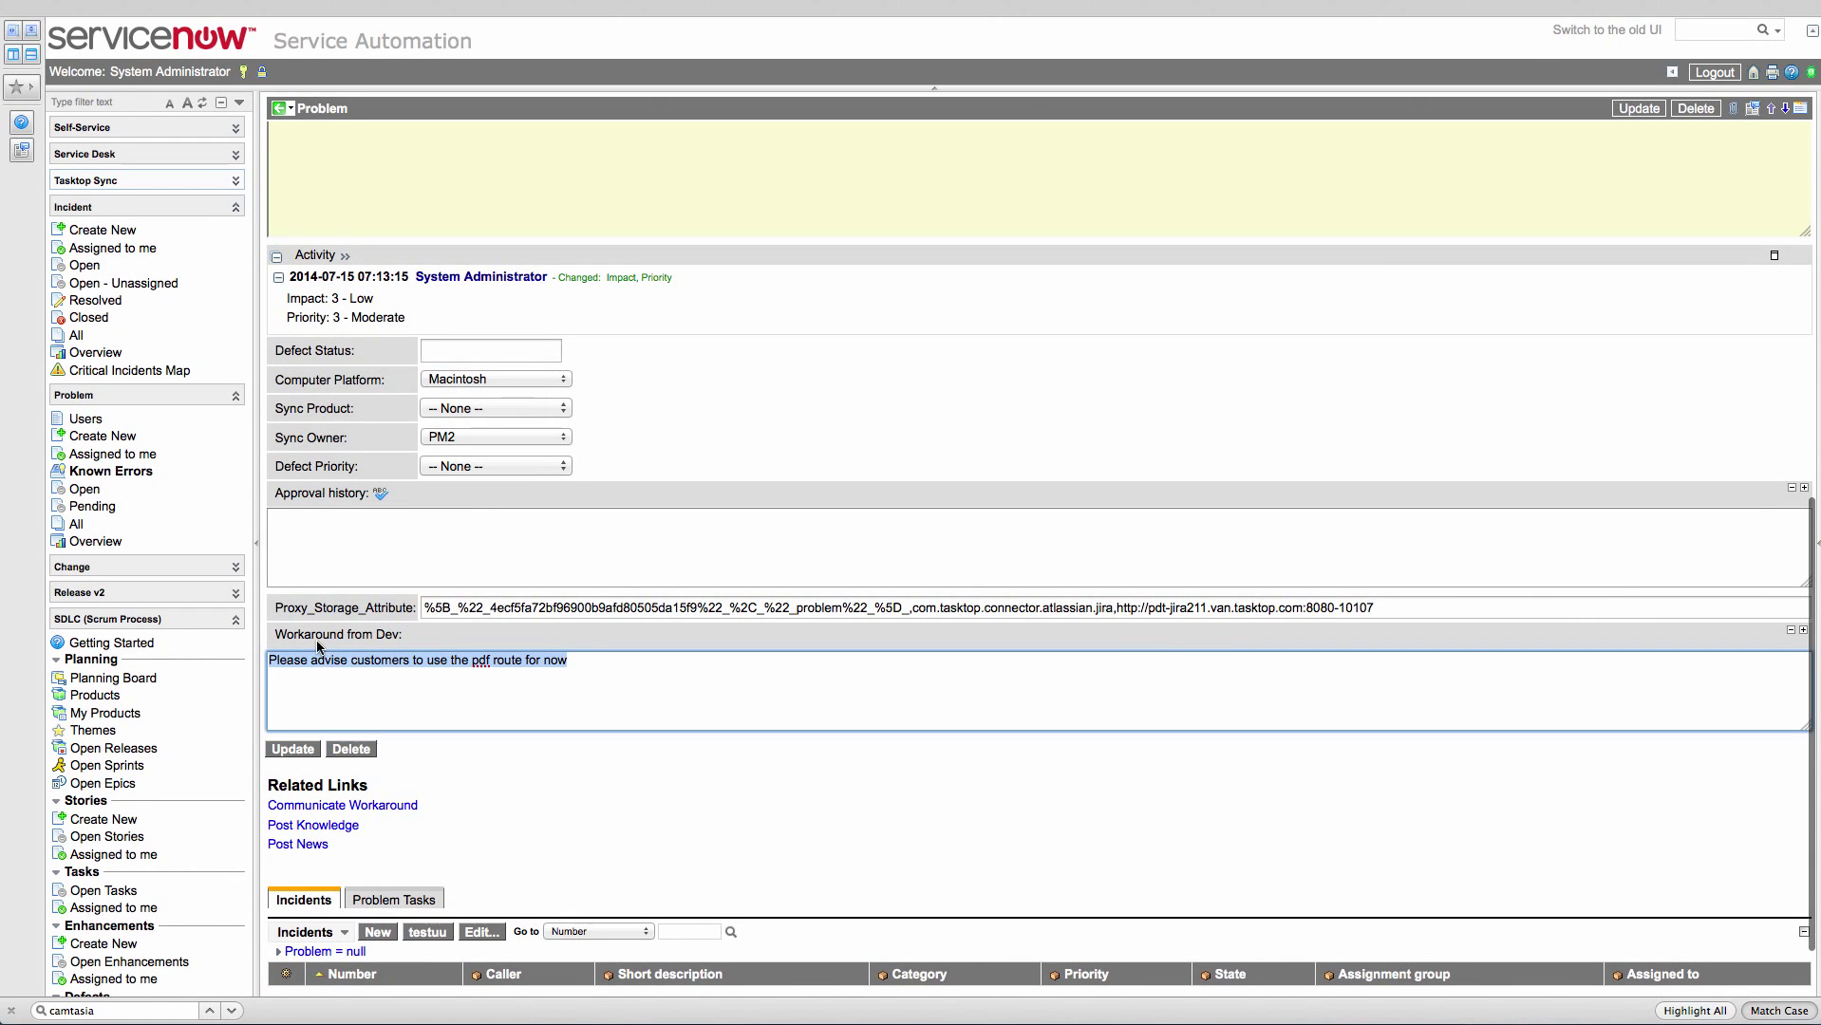
click(670, 710)
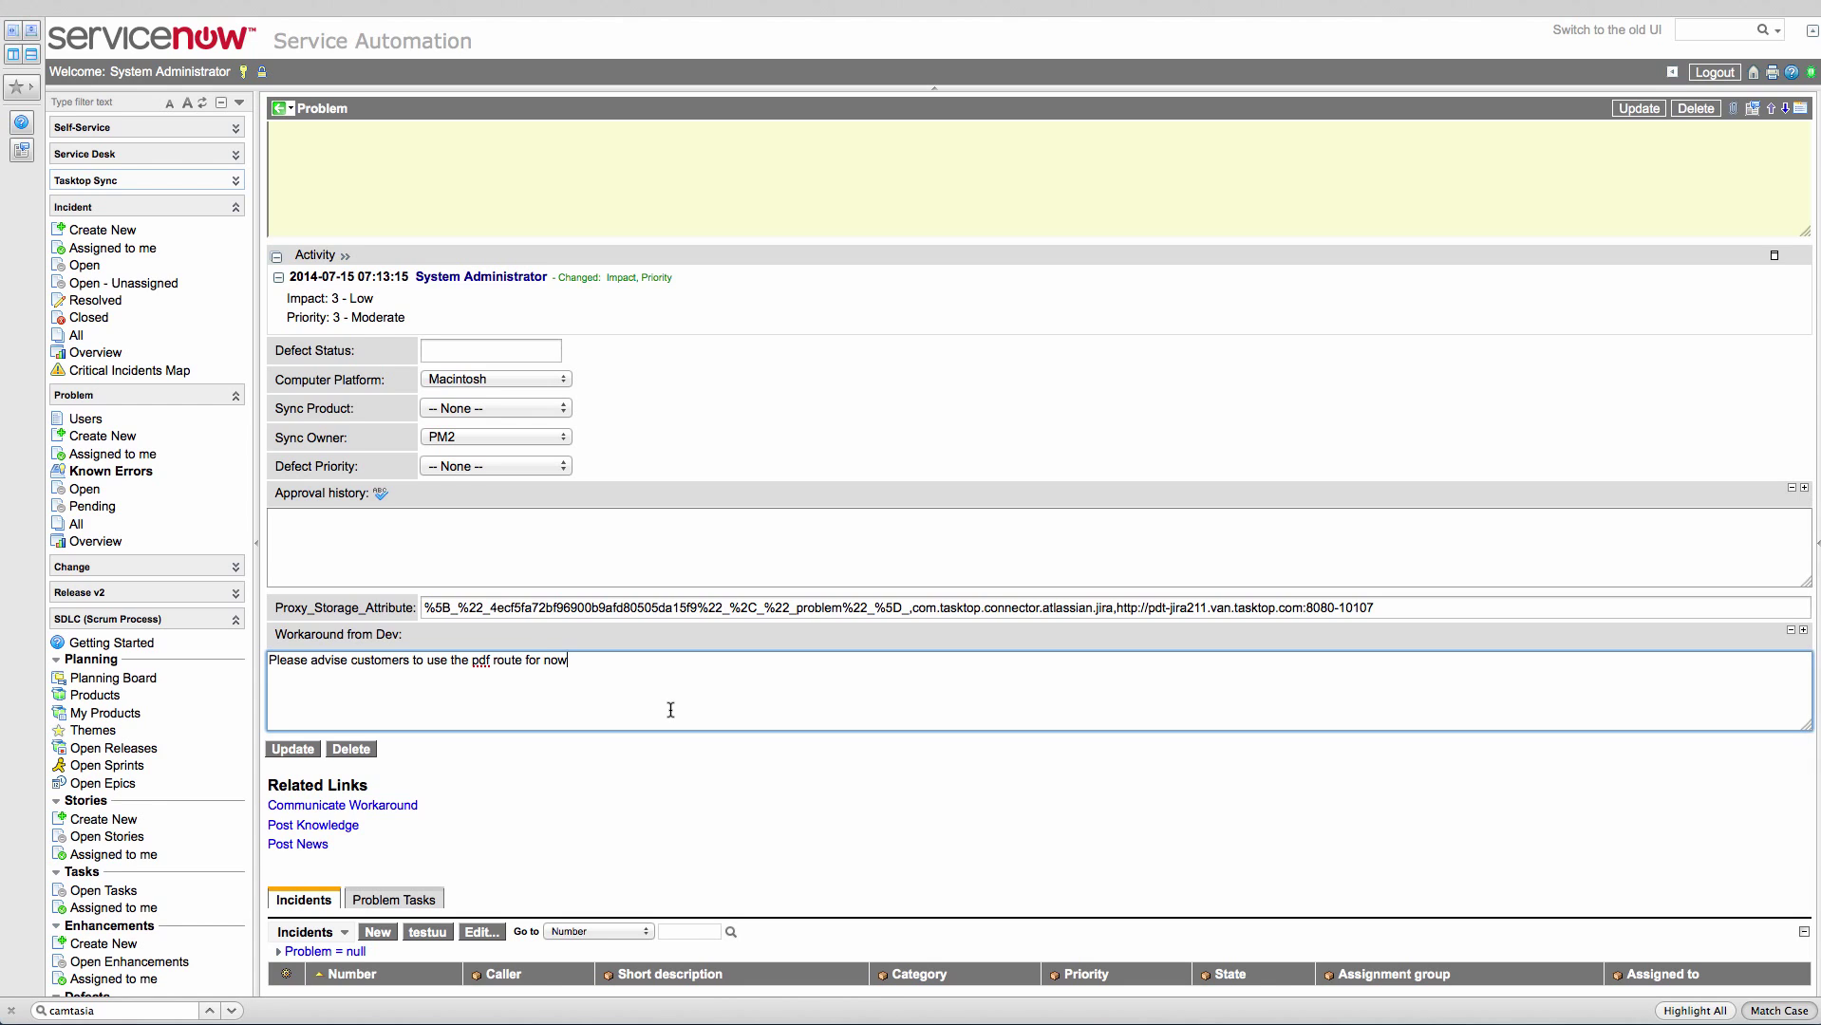
Add the work note "Support team: not entirely sure what you mean by using the pdf route, could you explain?" and update the problem
scroll(542, 635, up, 3)
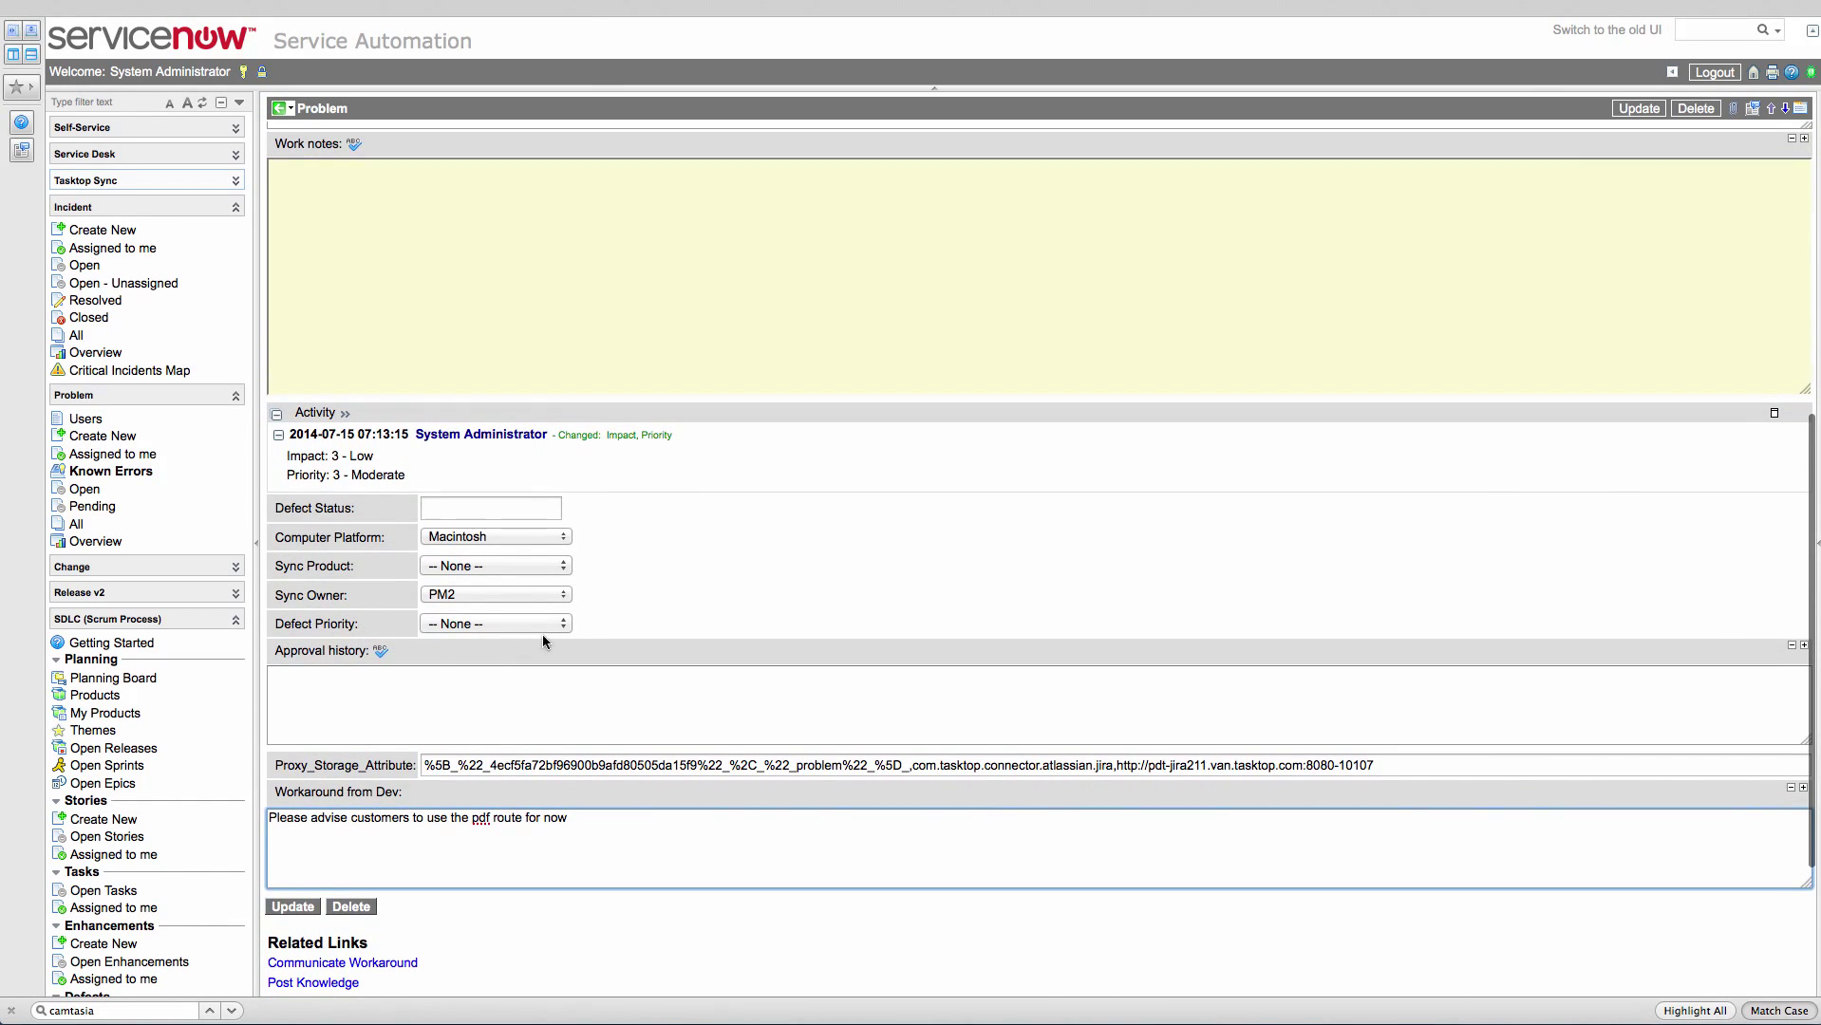
click(475, 320)
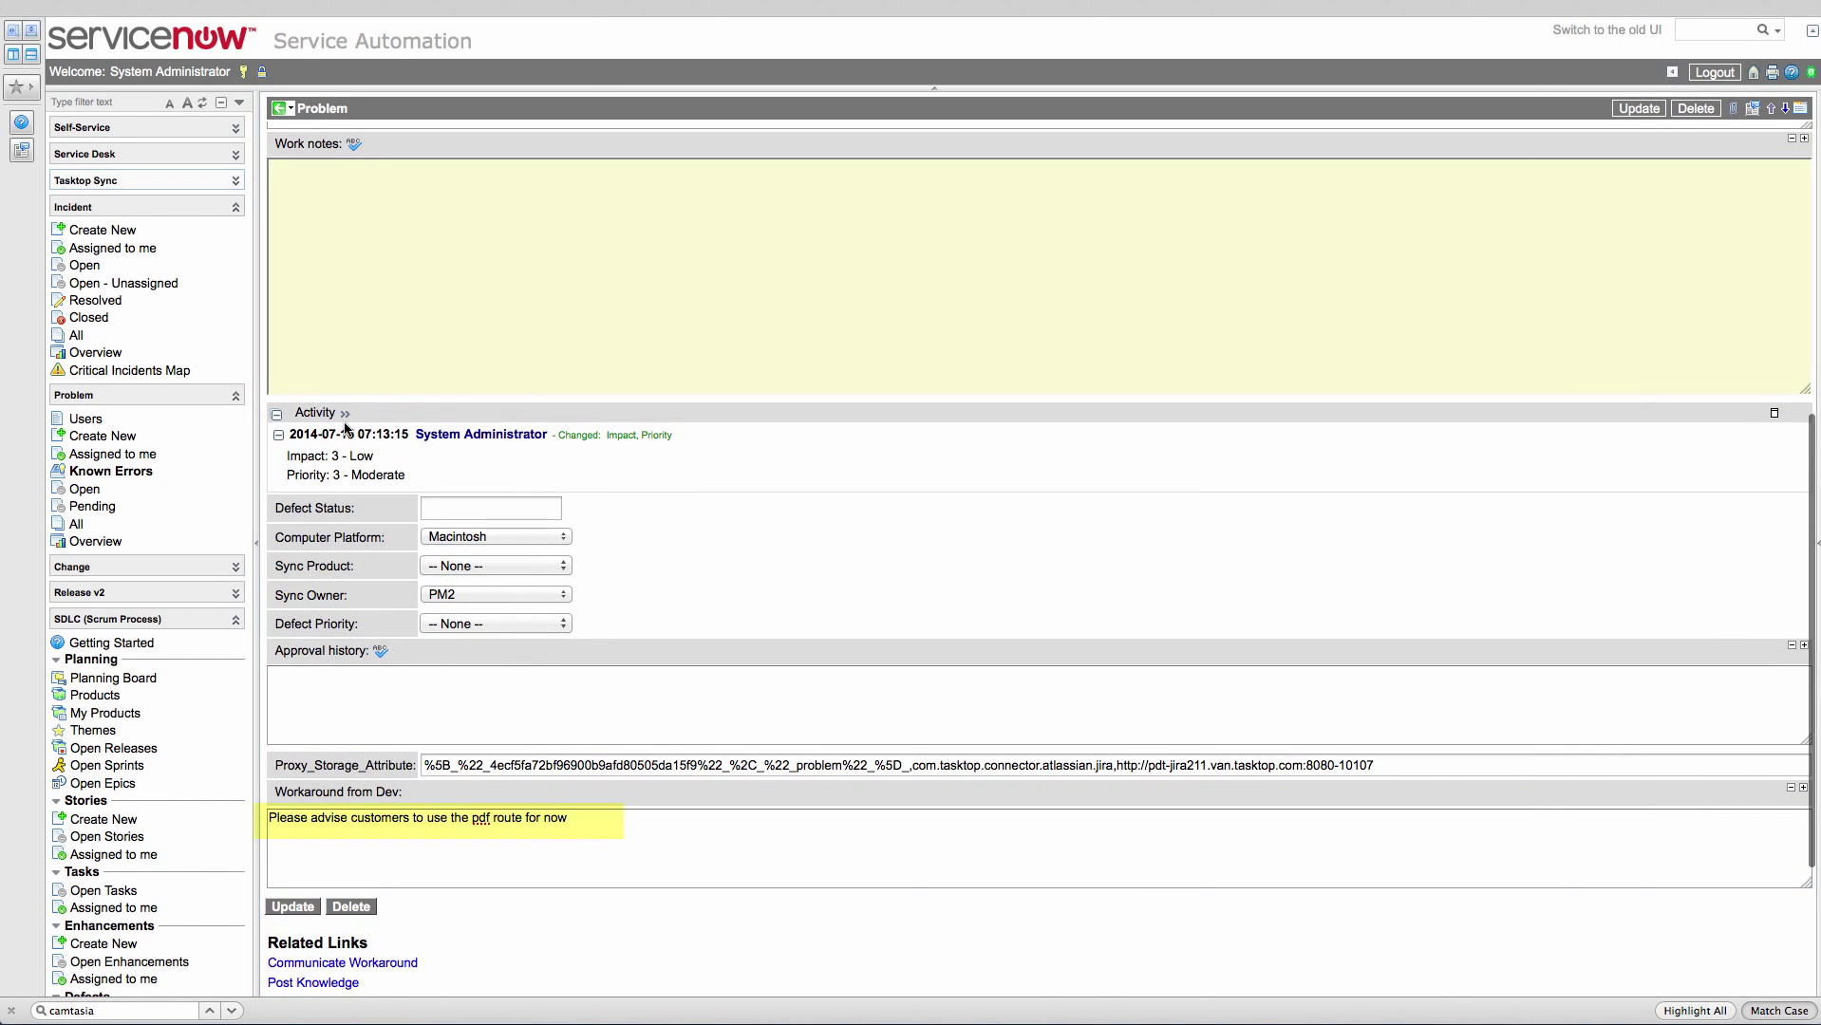
text(Support team: )
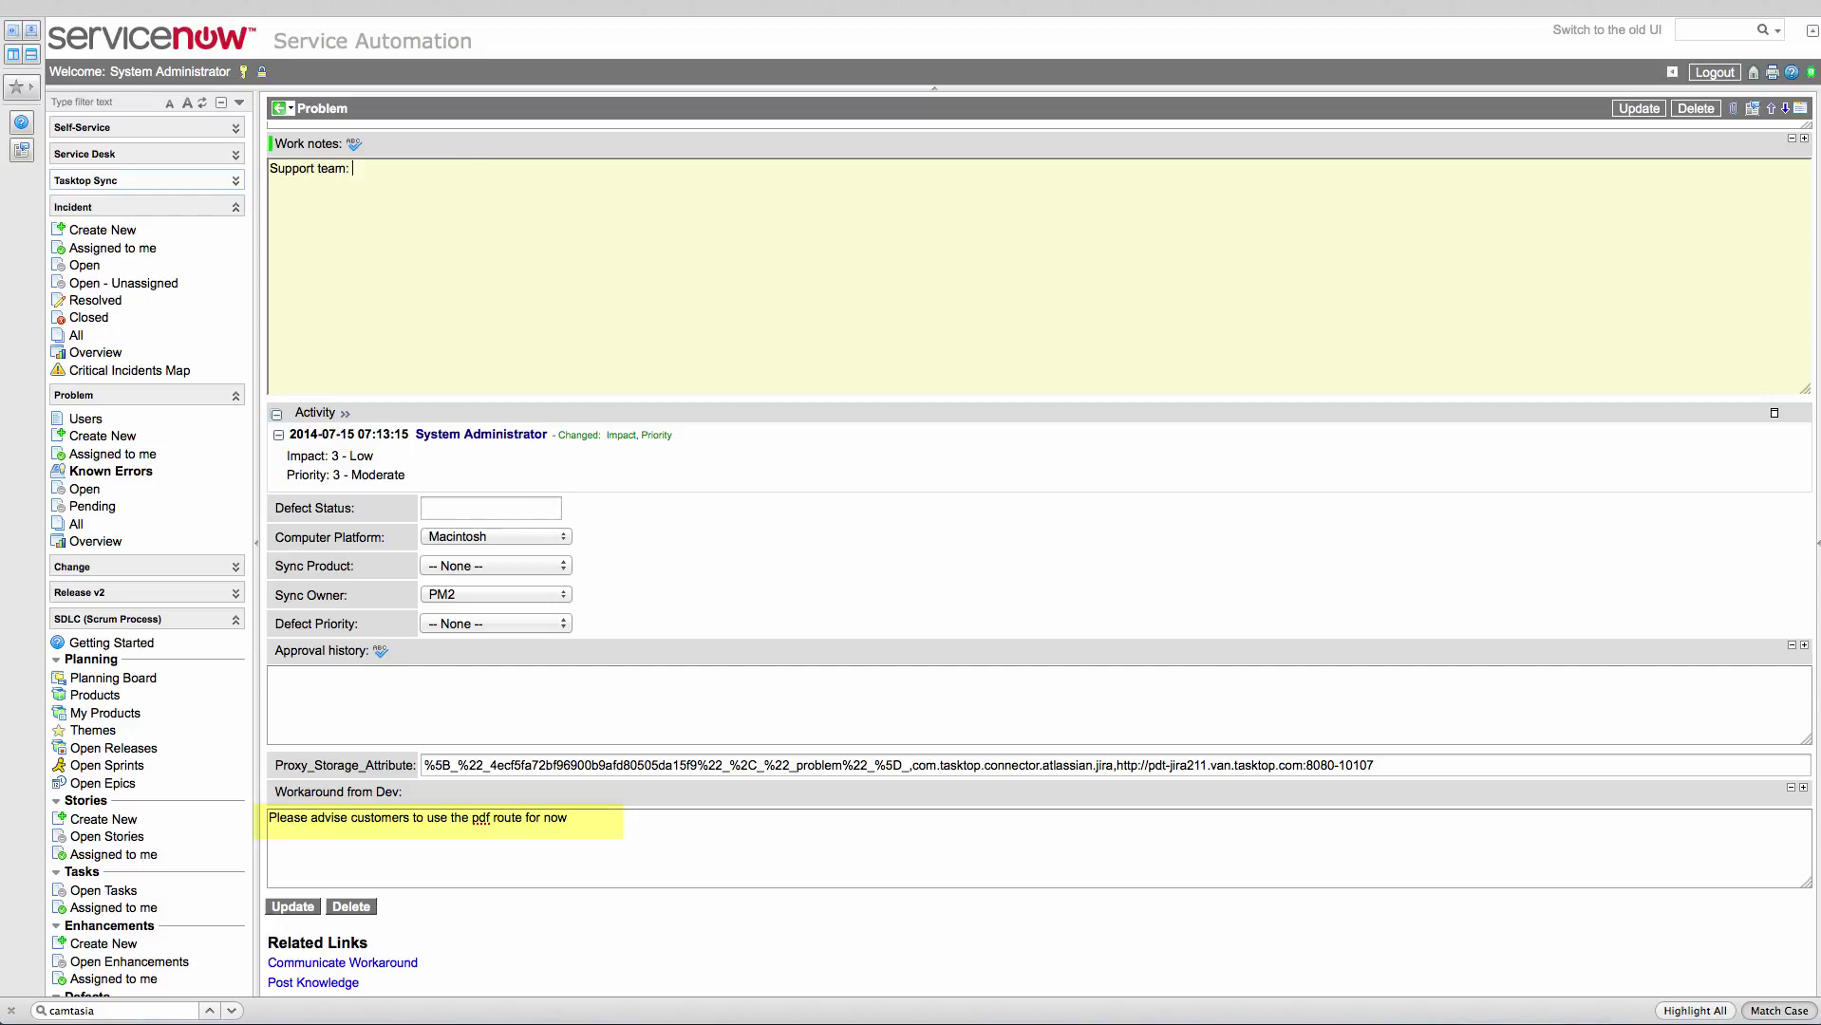
text(not entirely sure what you mean by using the pdf route, coupld)
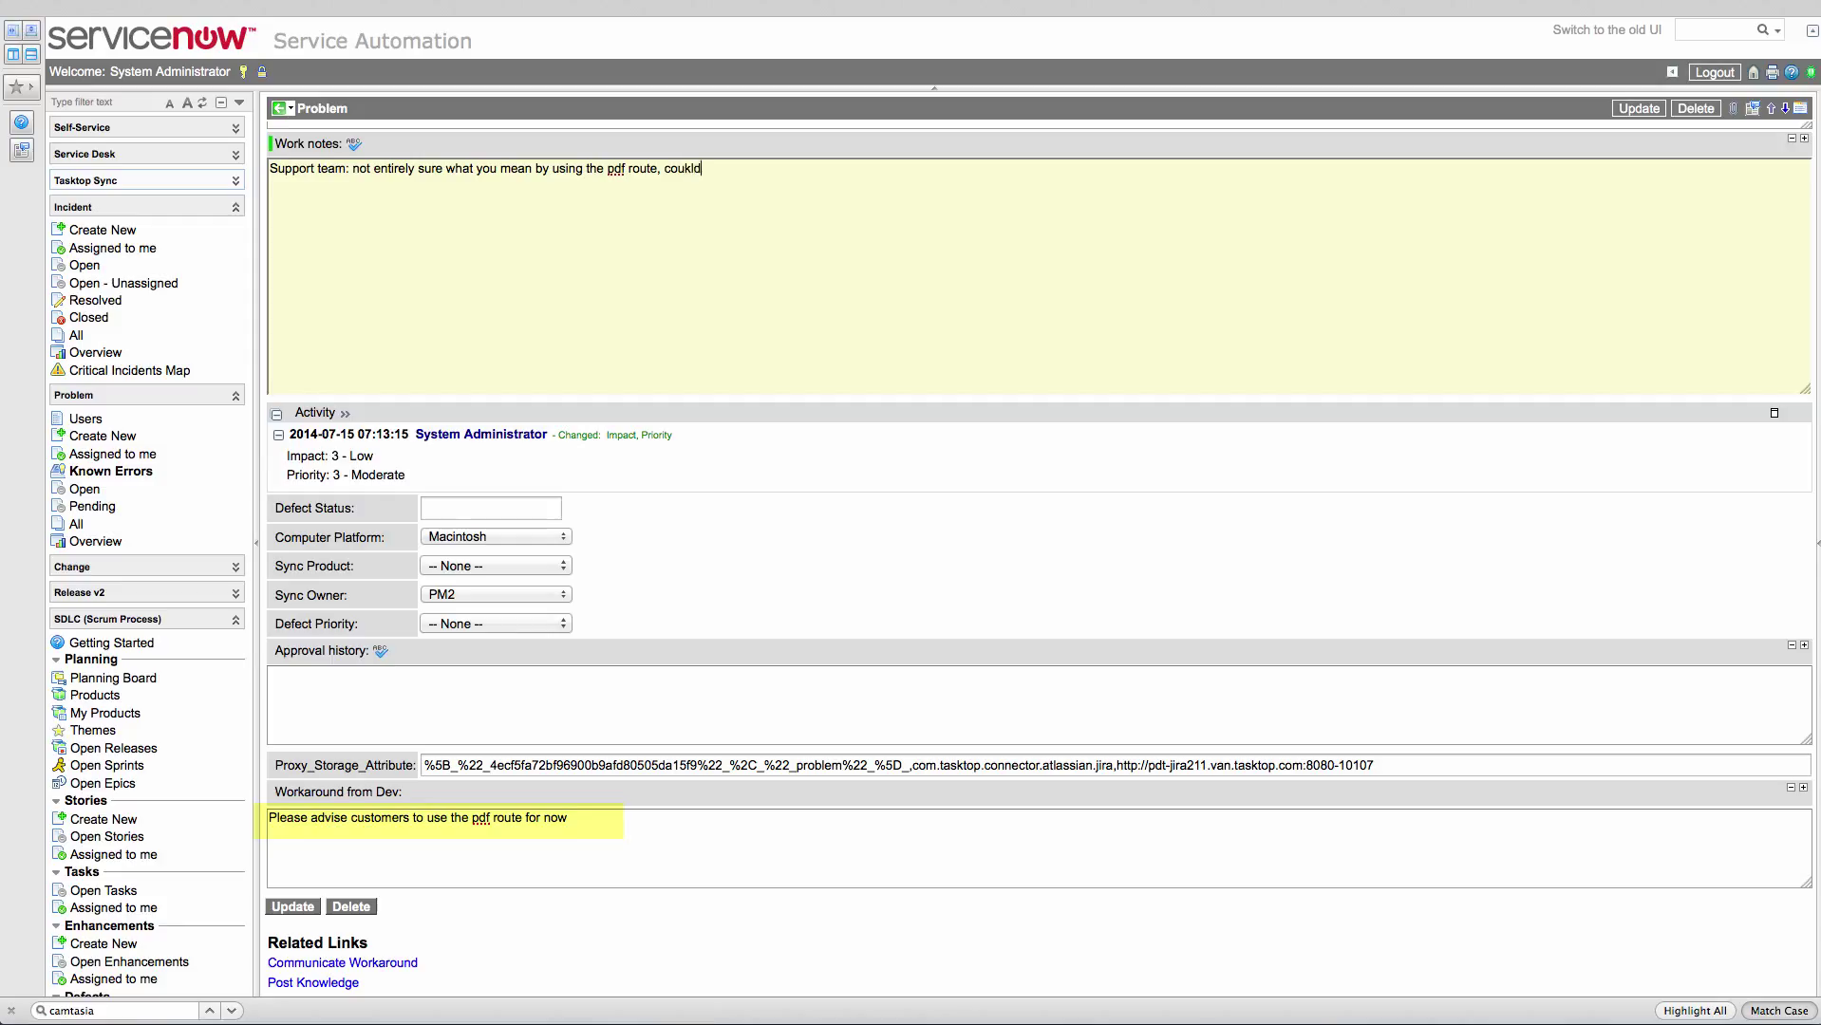
key(BackSpace)
key(BackSpace)
key(BackSpace)
text(ld you explain?)
click(1636, 110)
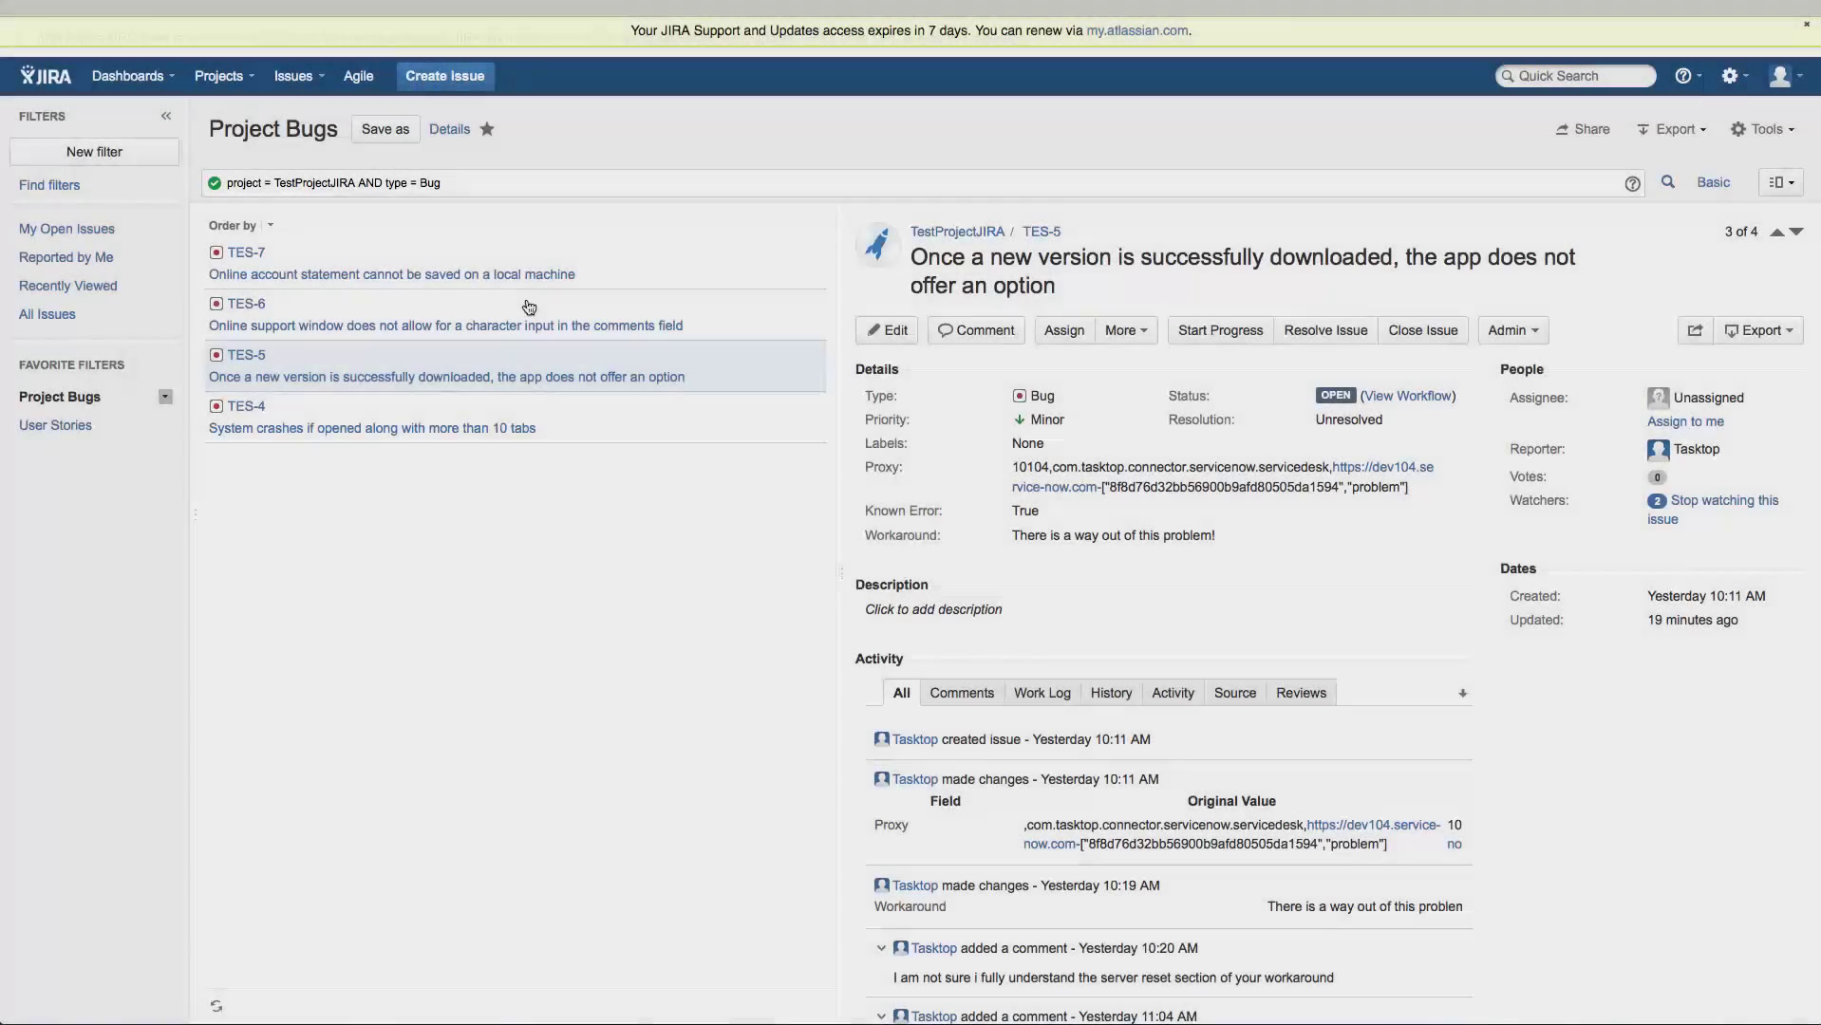
In JIRA, open bug TES-7 about the online account statement, widen its detail view and show only its comments
click(379, 258)
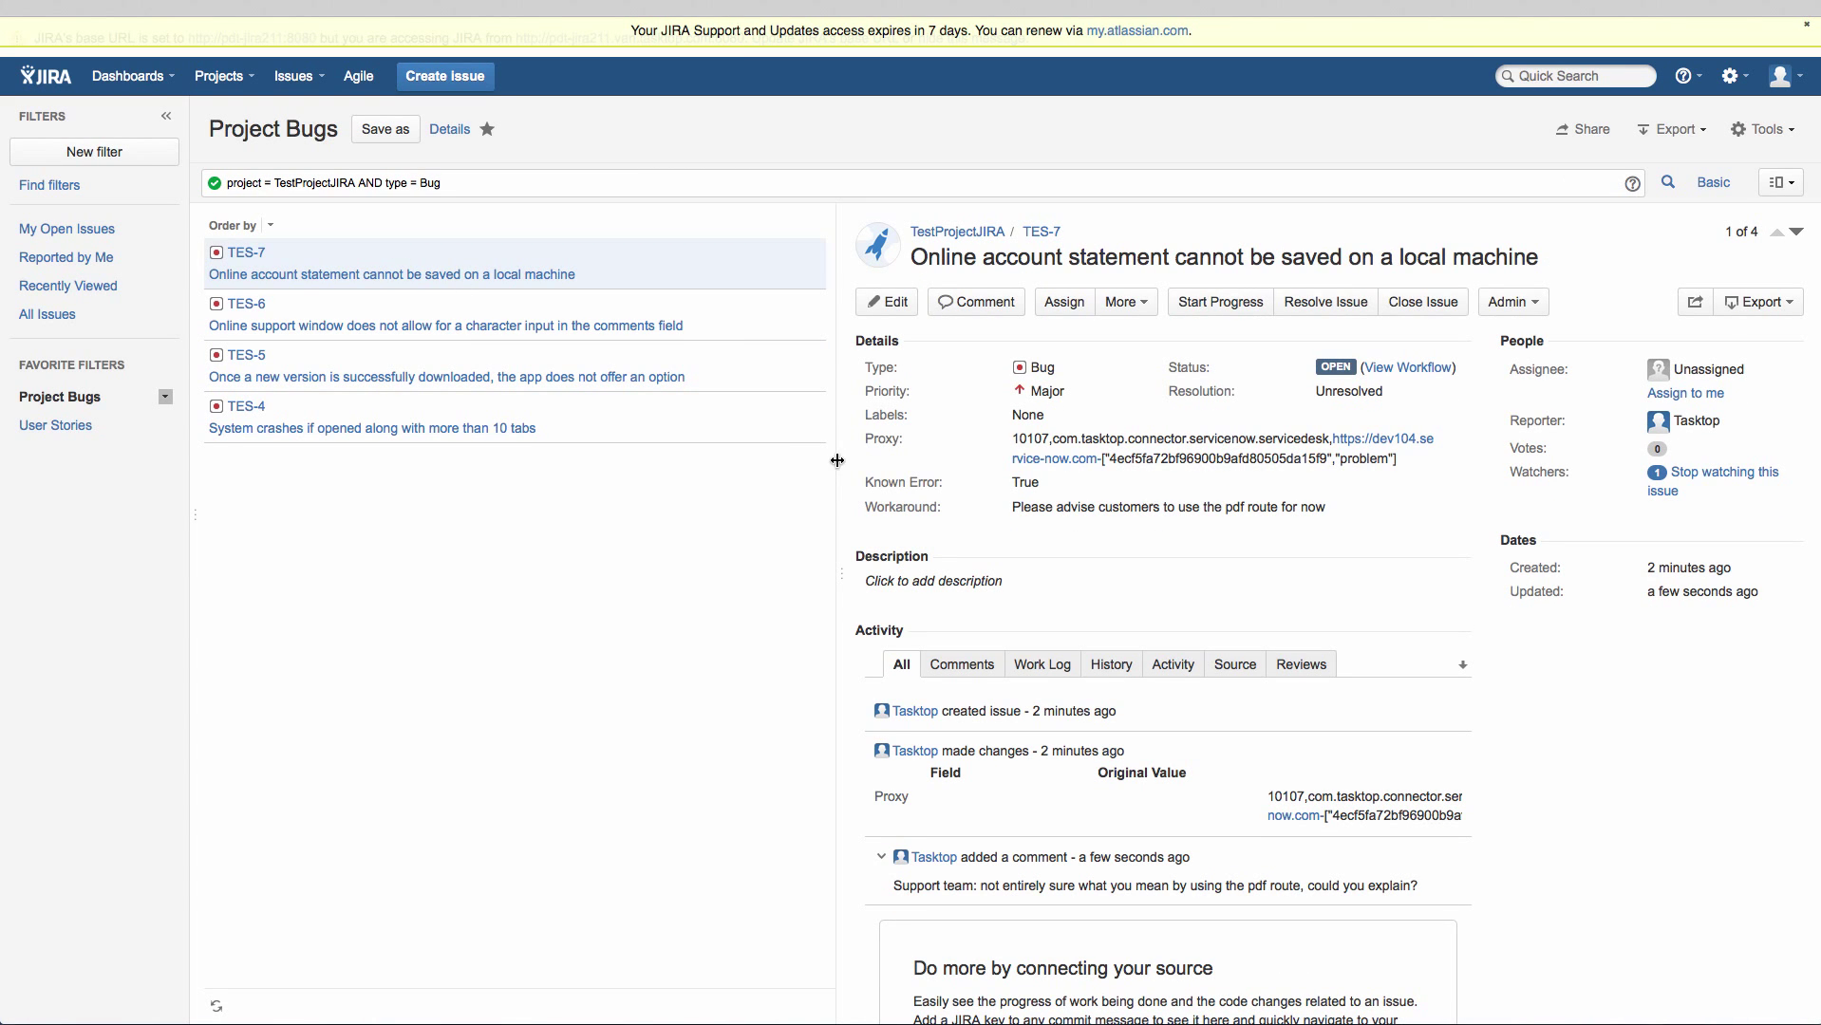
drag(836, 460, 427, 449)
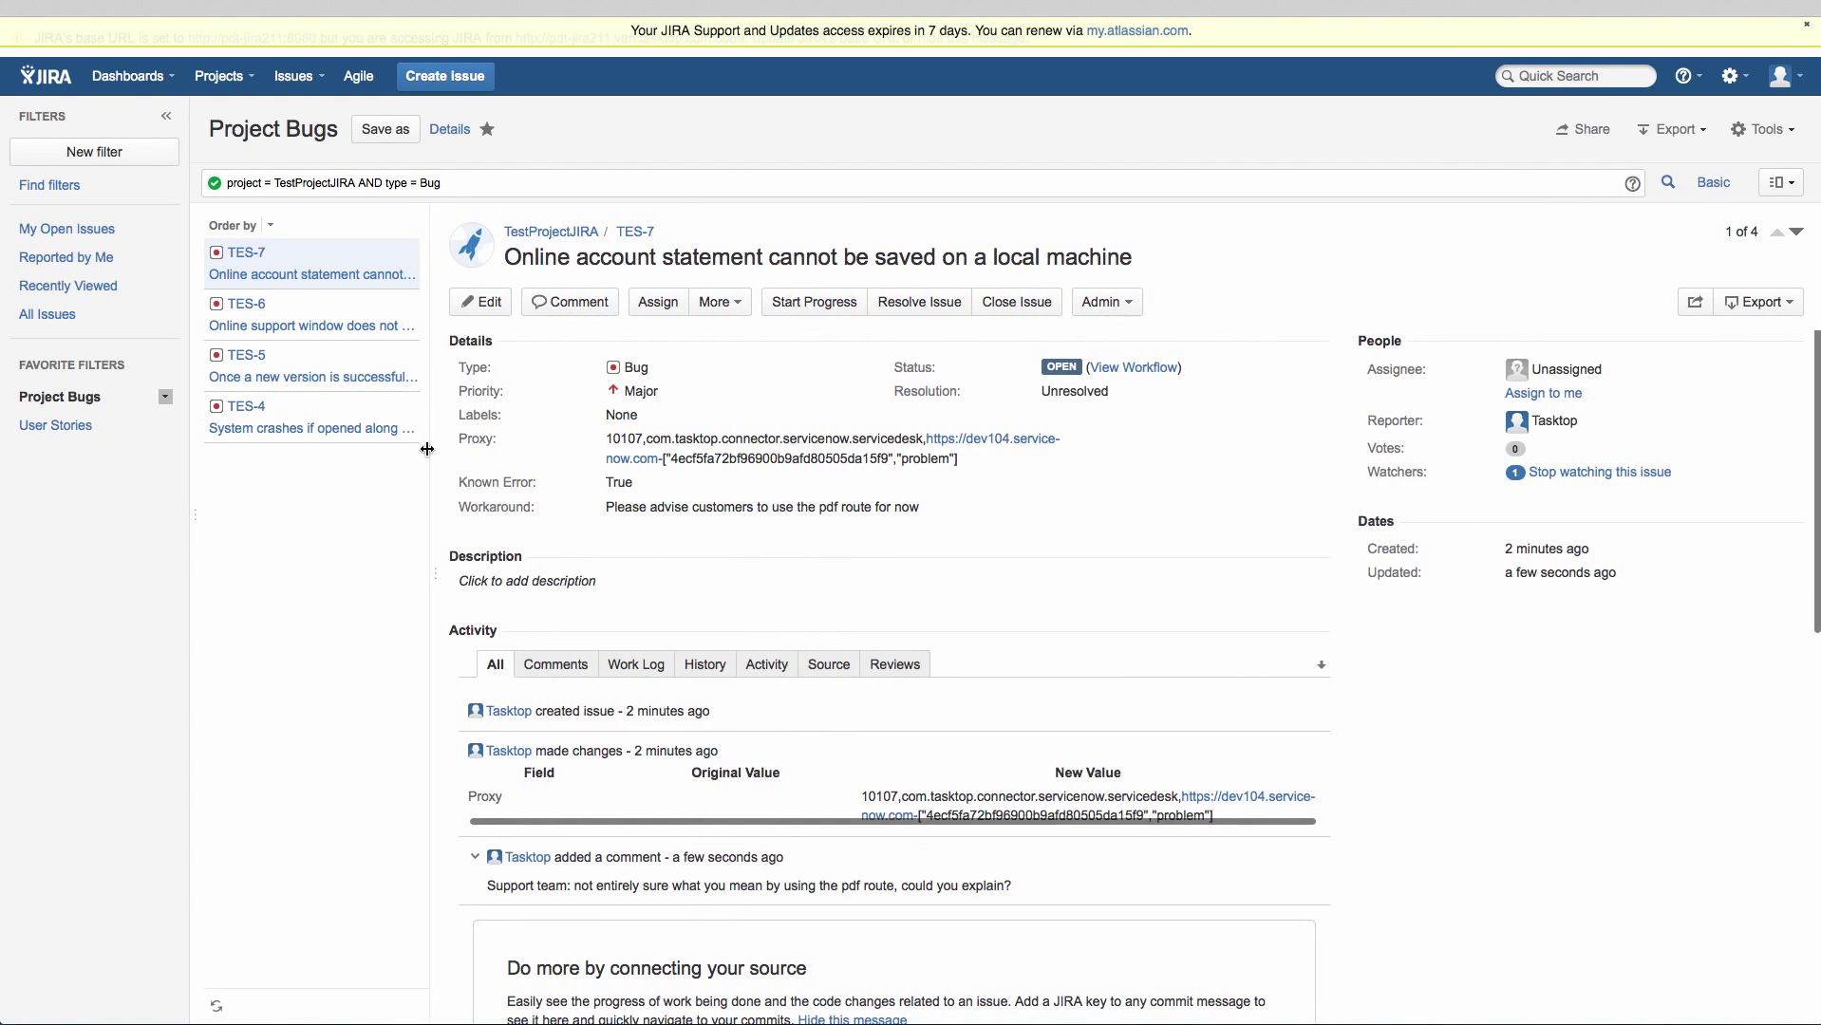
click(533, 666)
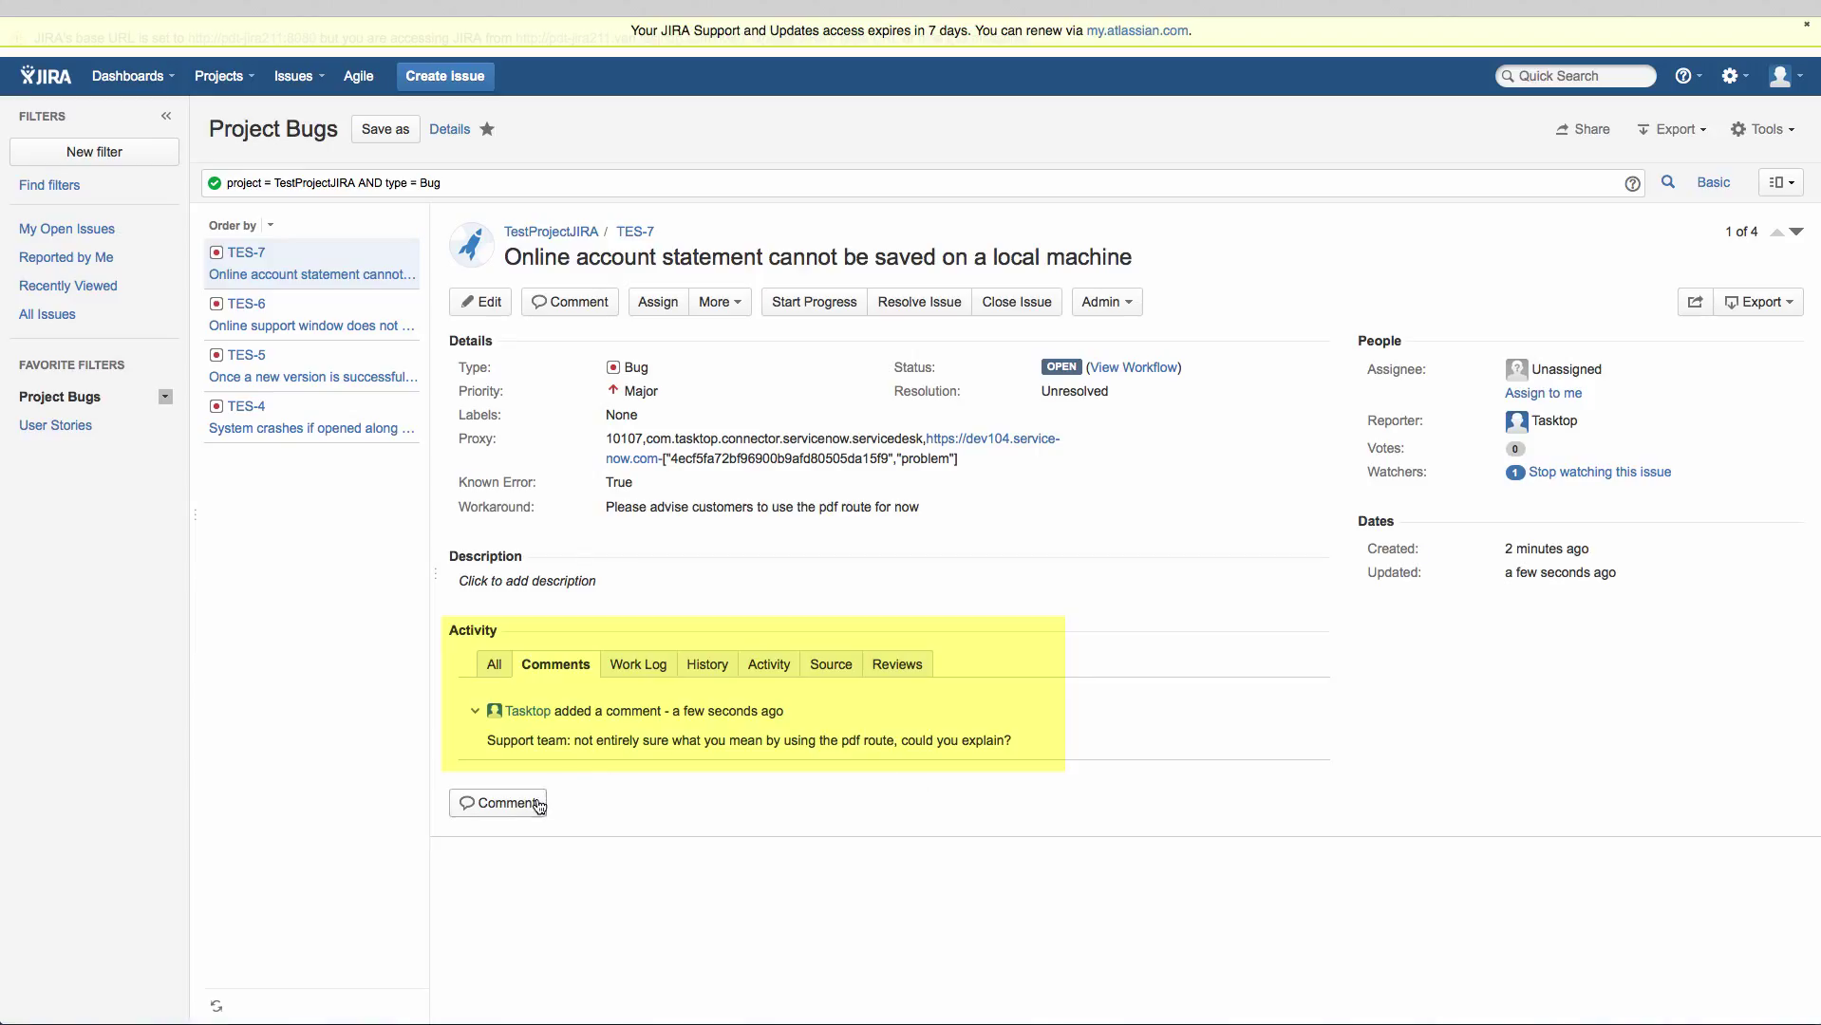
Add a "Dev:" comment explaining that save does not work properly and that the export button gives a pdf file to save on the local machine
click(503, 803)
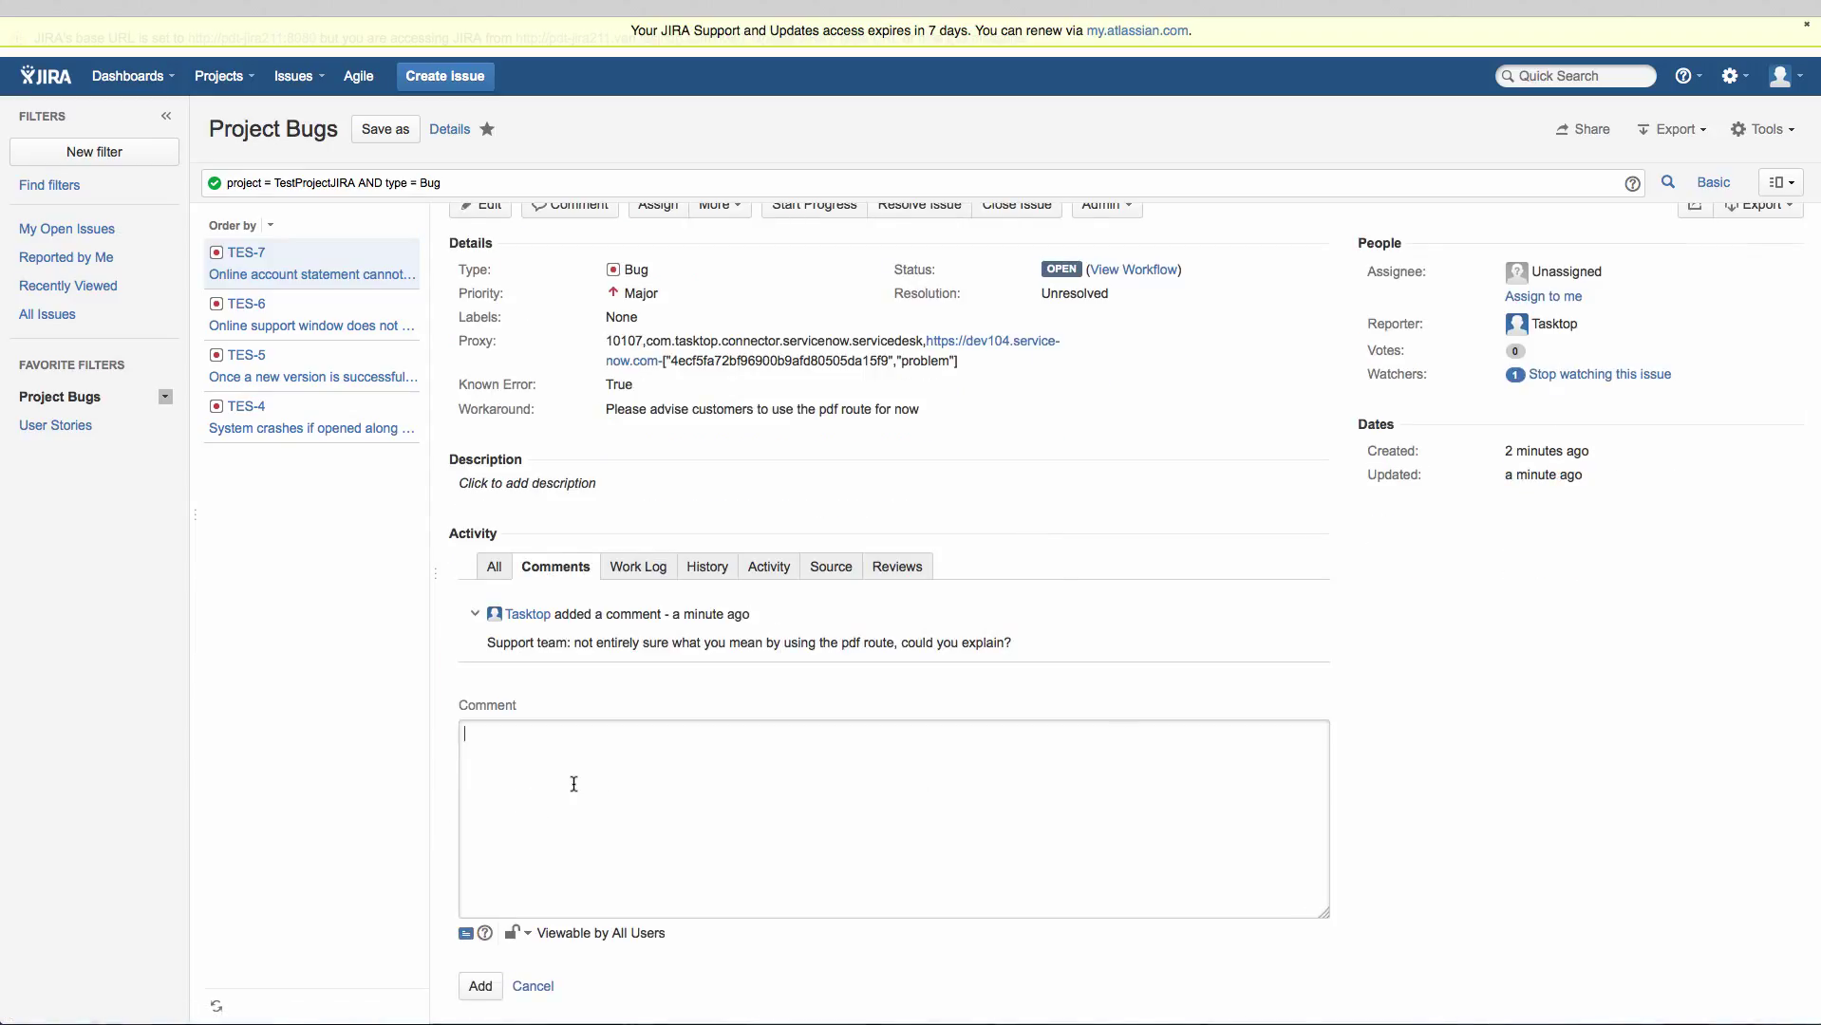
text(Dev: In the)
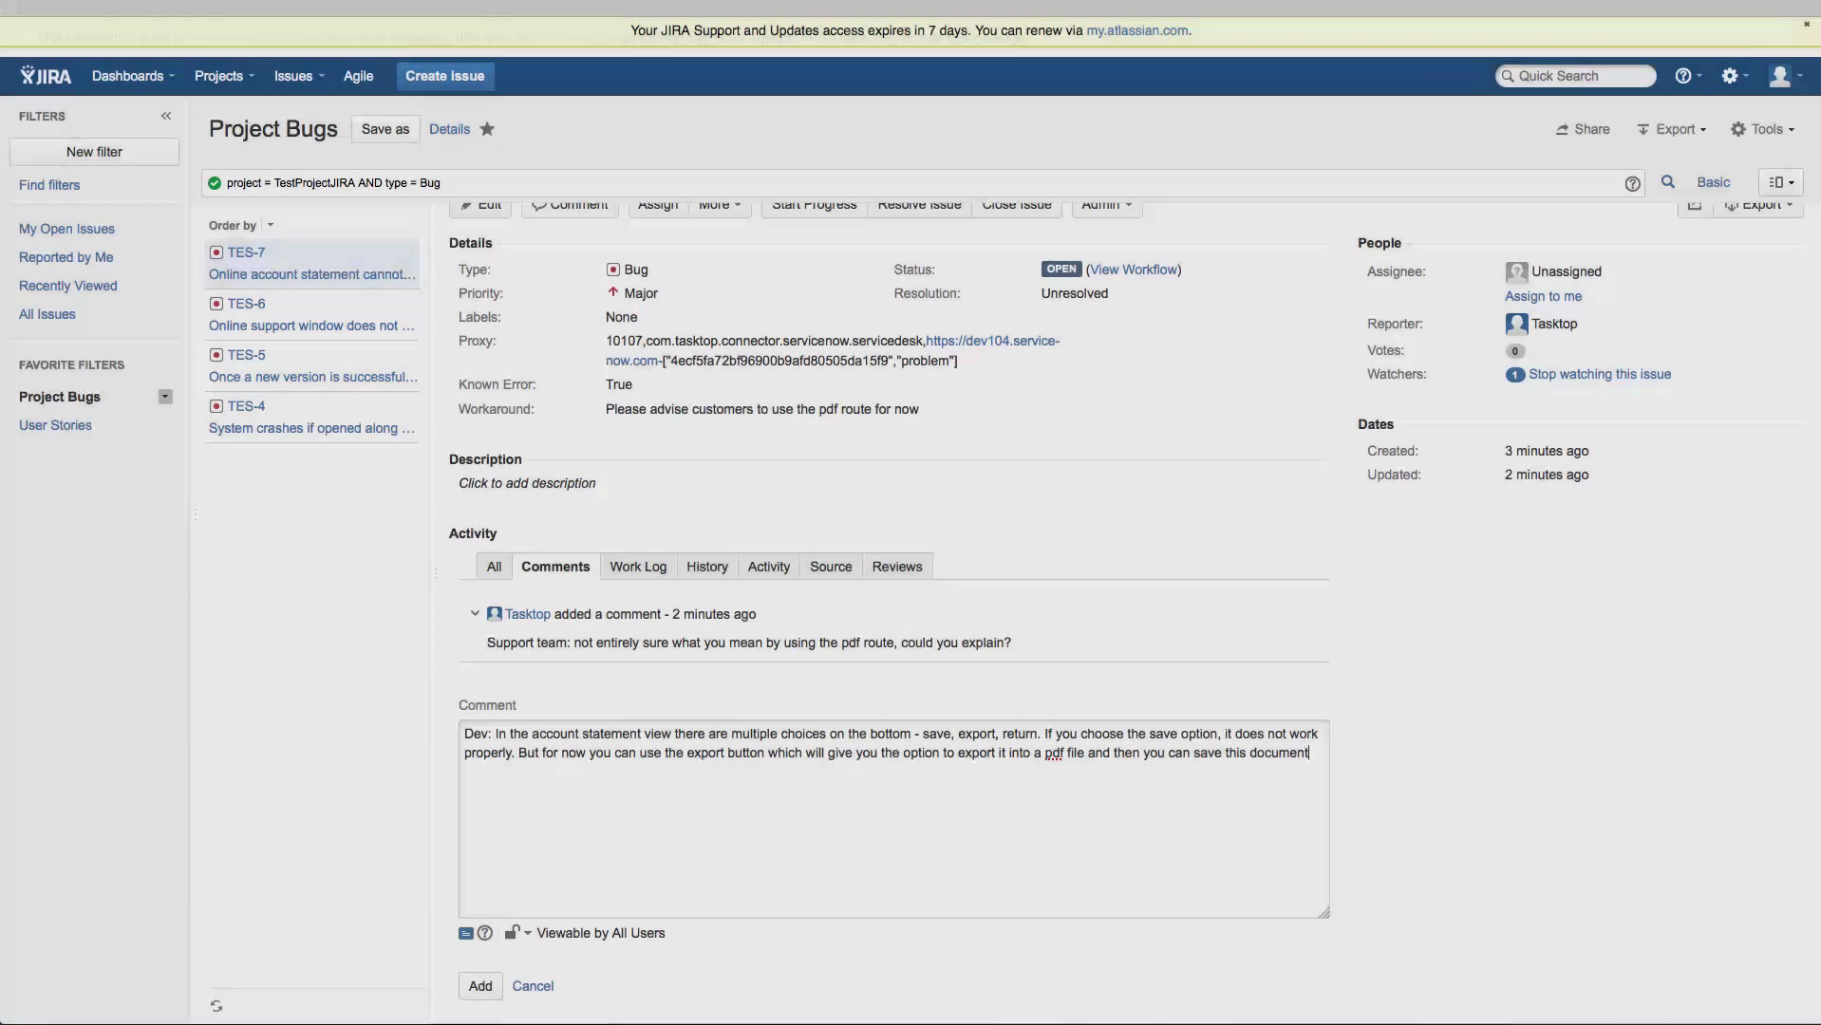
text(on your )
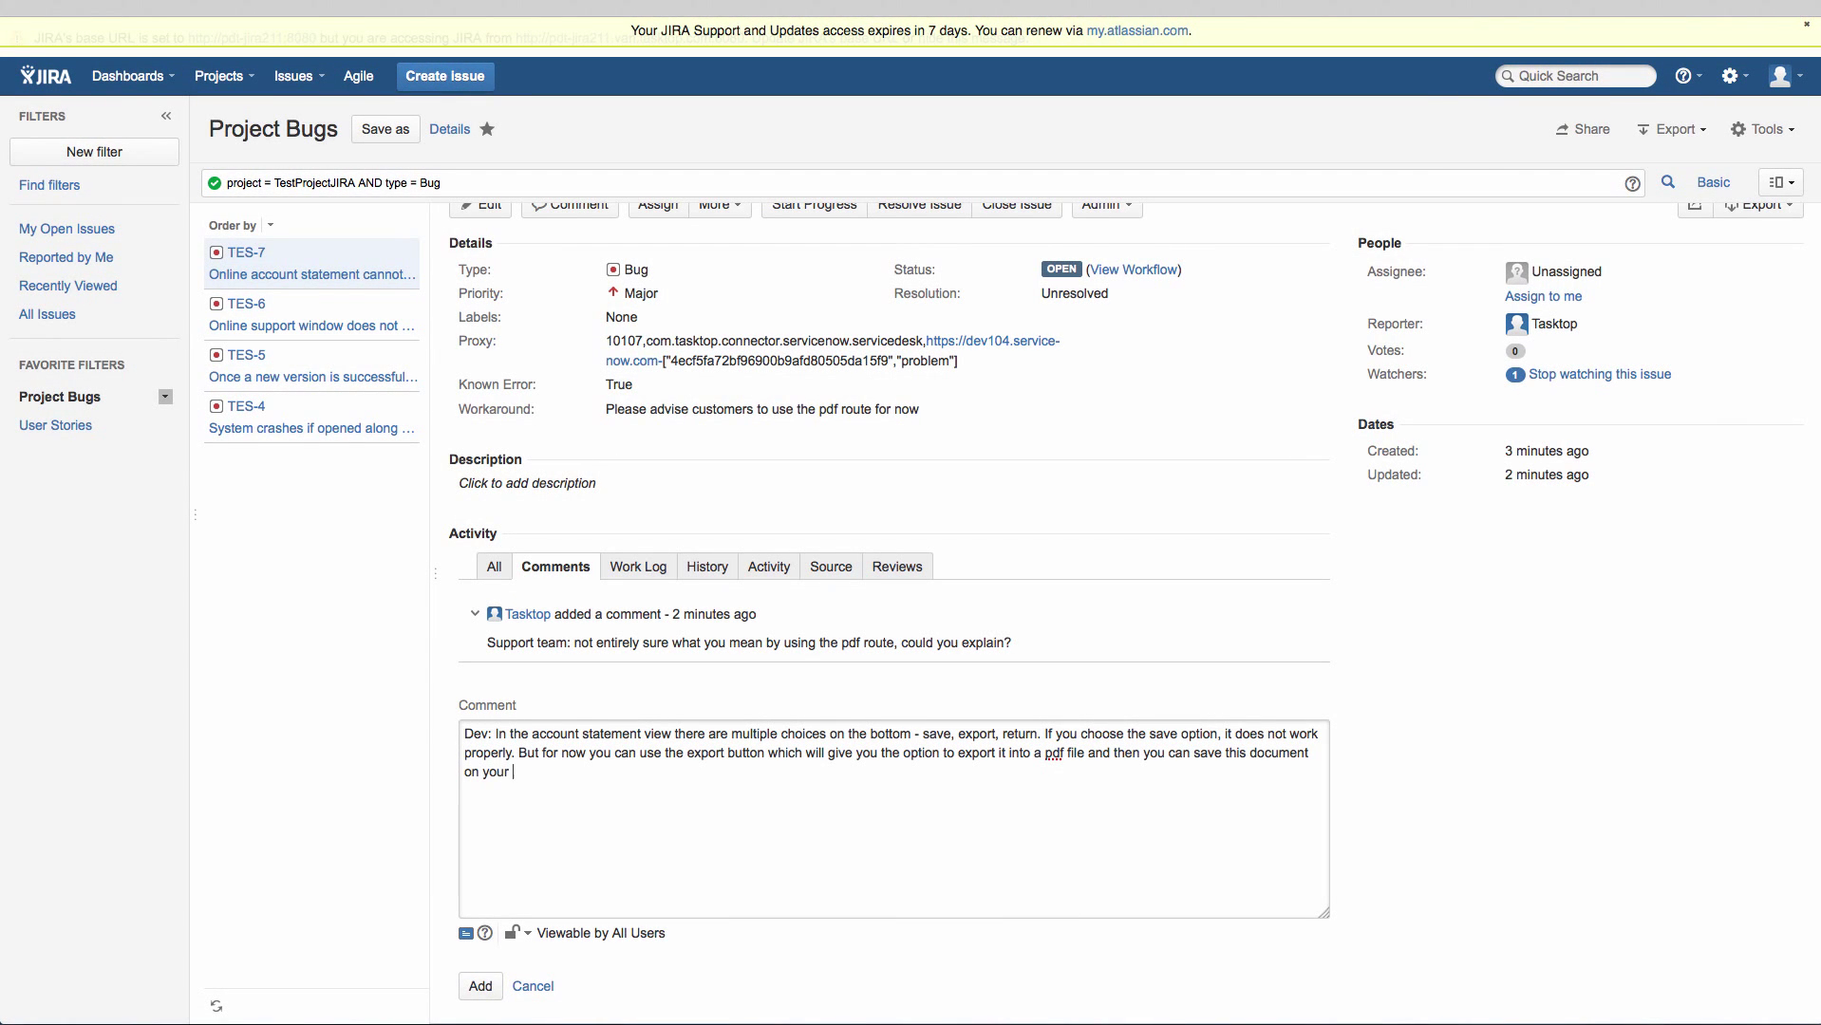
text(local machine)
click(480, 988)
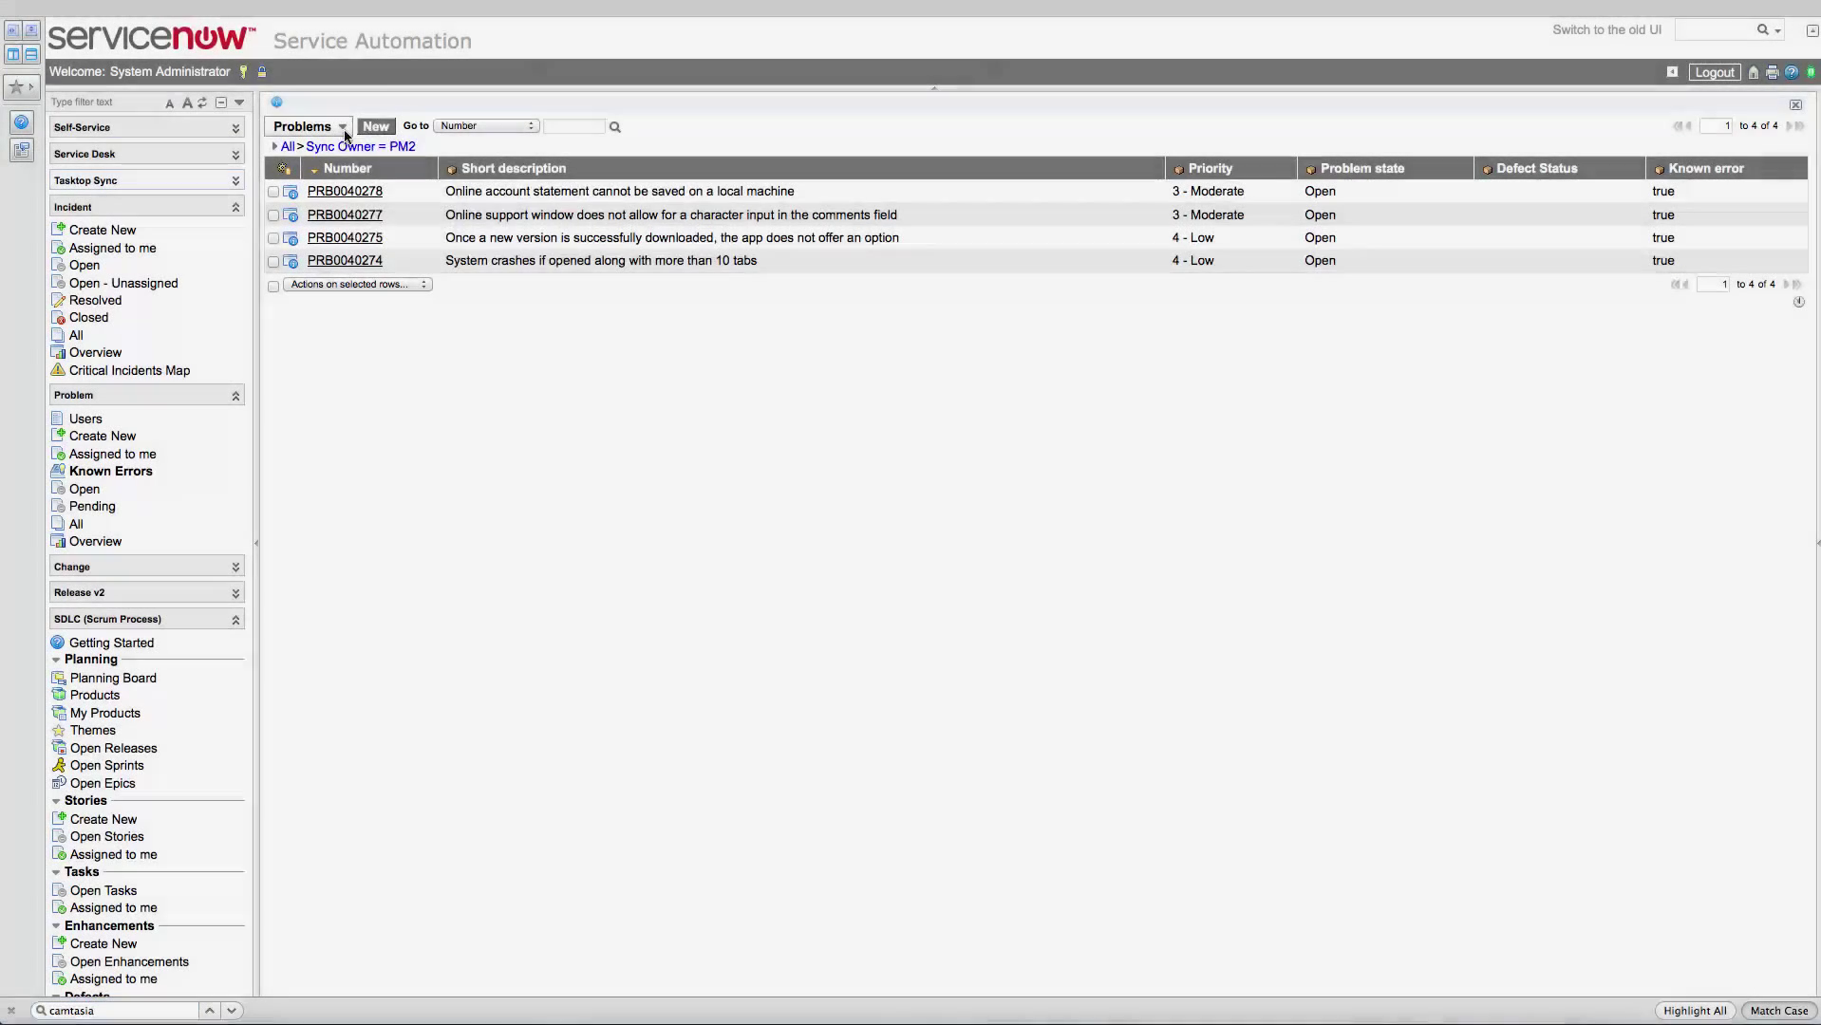
In ServiceNow, refresh the problem list, reopen the online account statement problem and read the developer's reply in its work notes
click(340, 127)
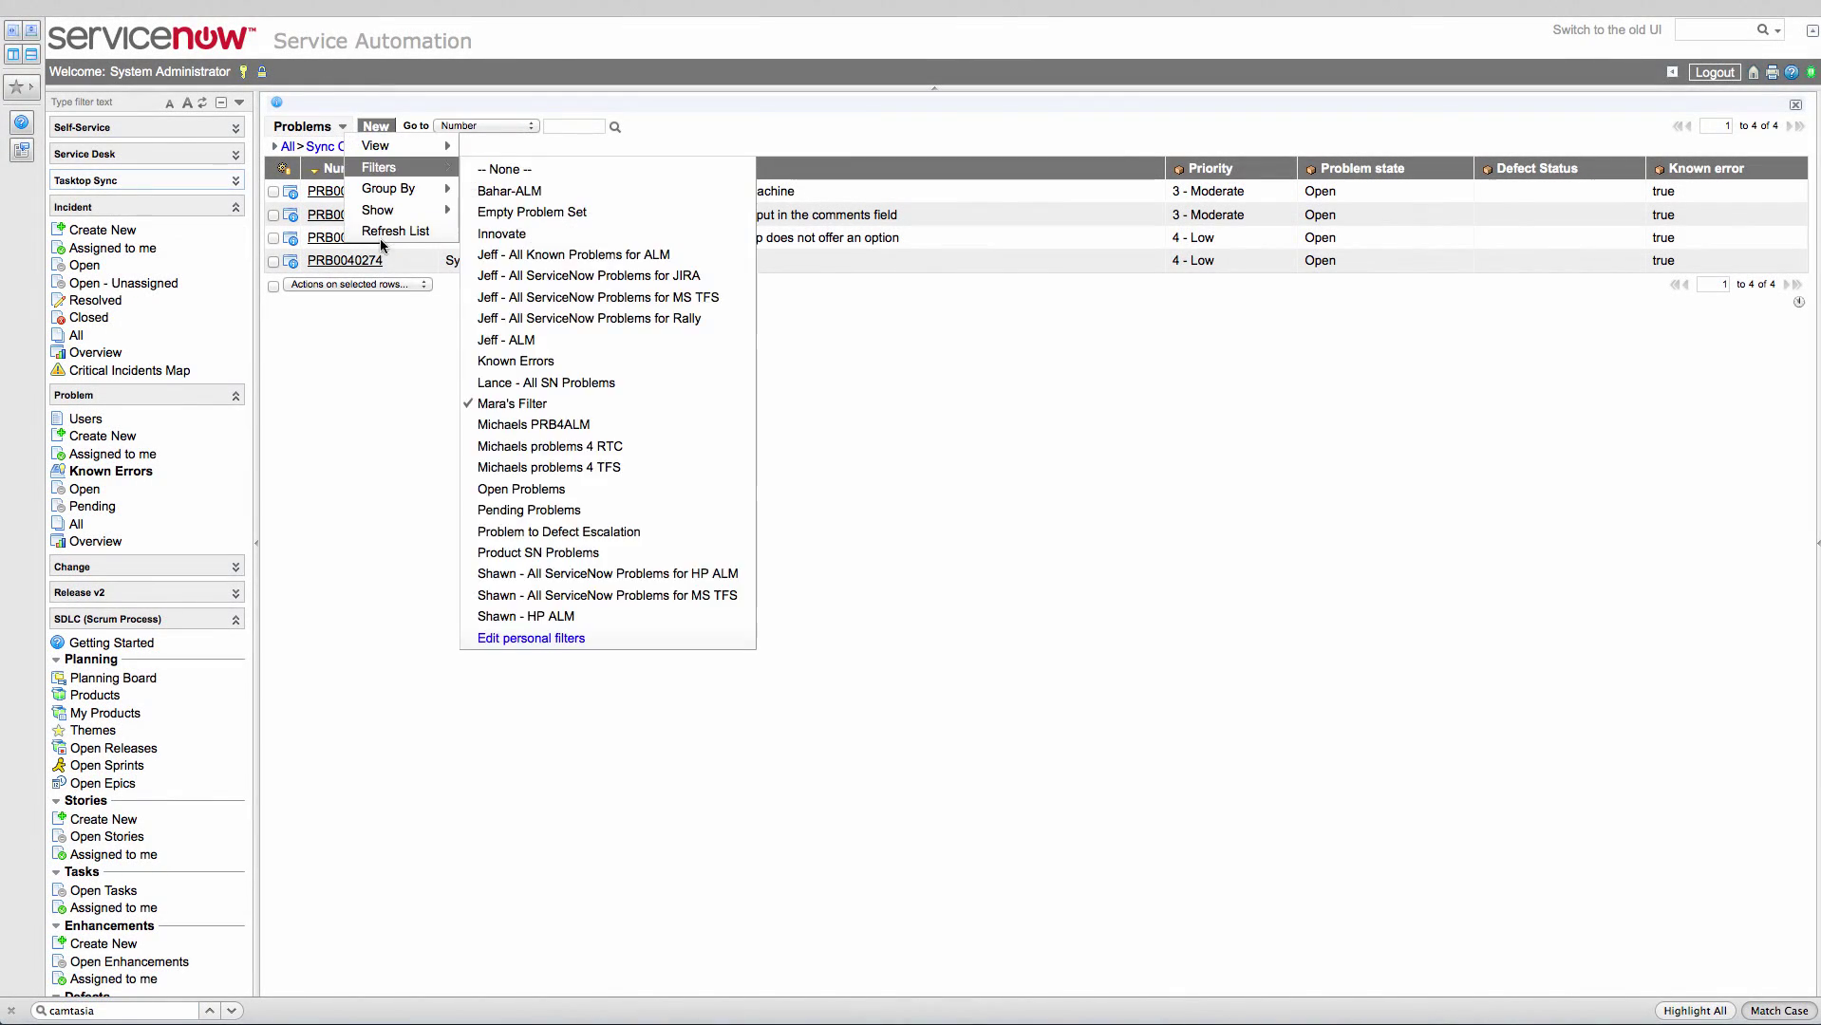
click(410, 232)
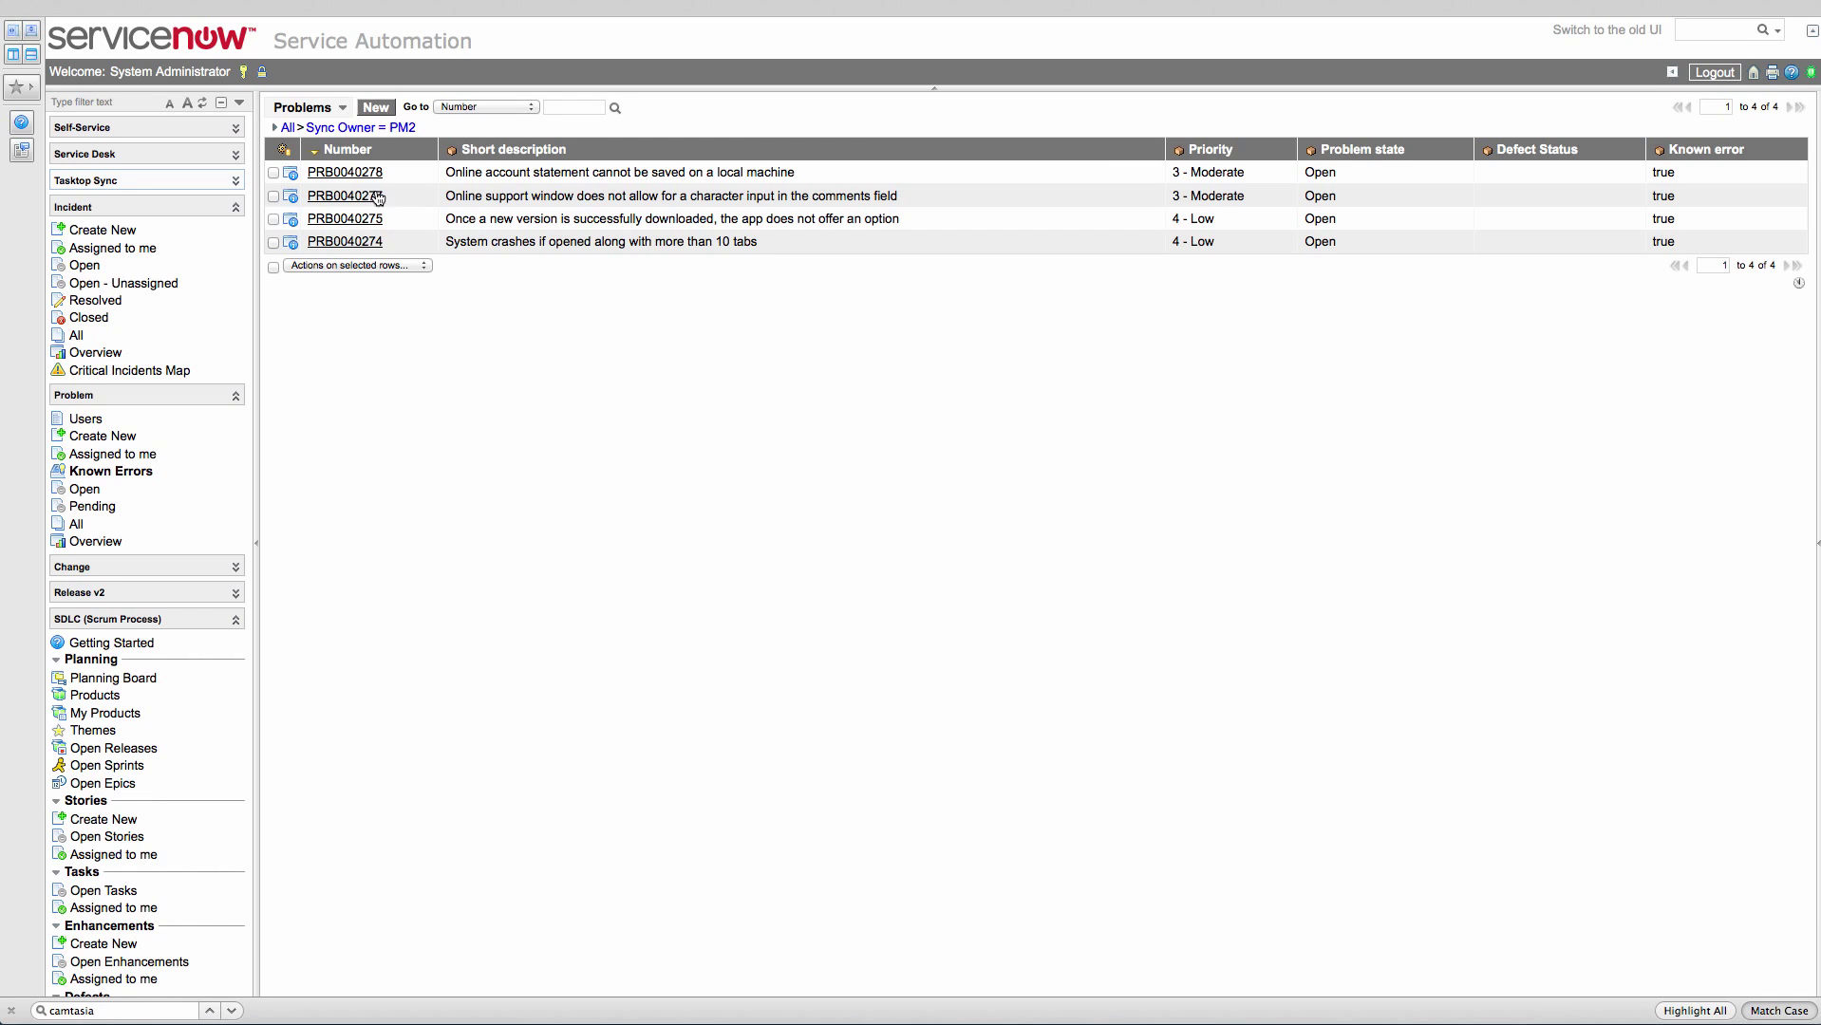
click(349, 174)
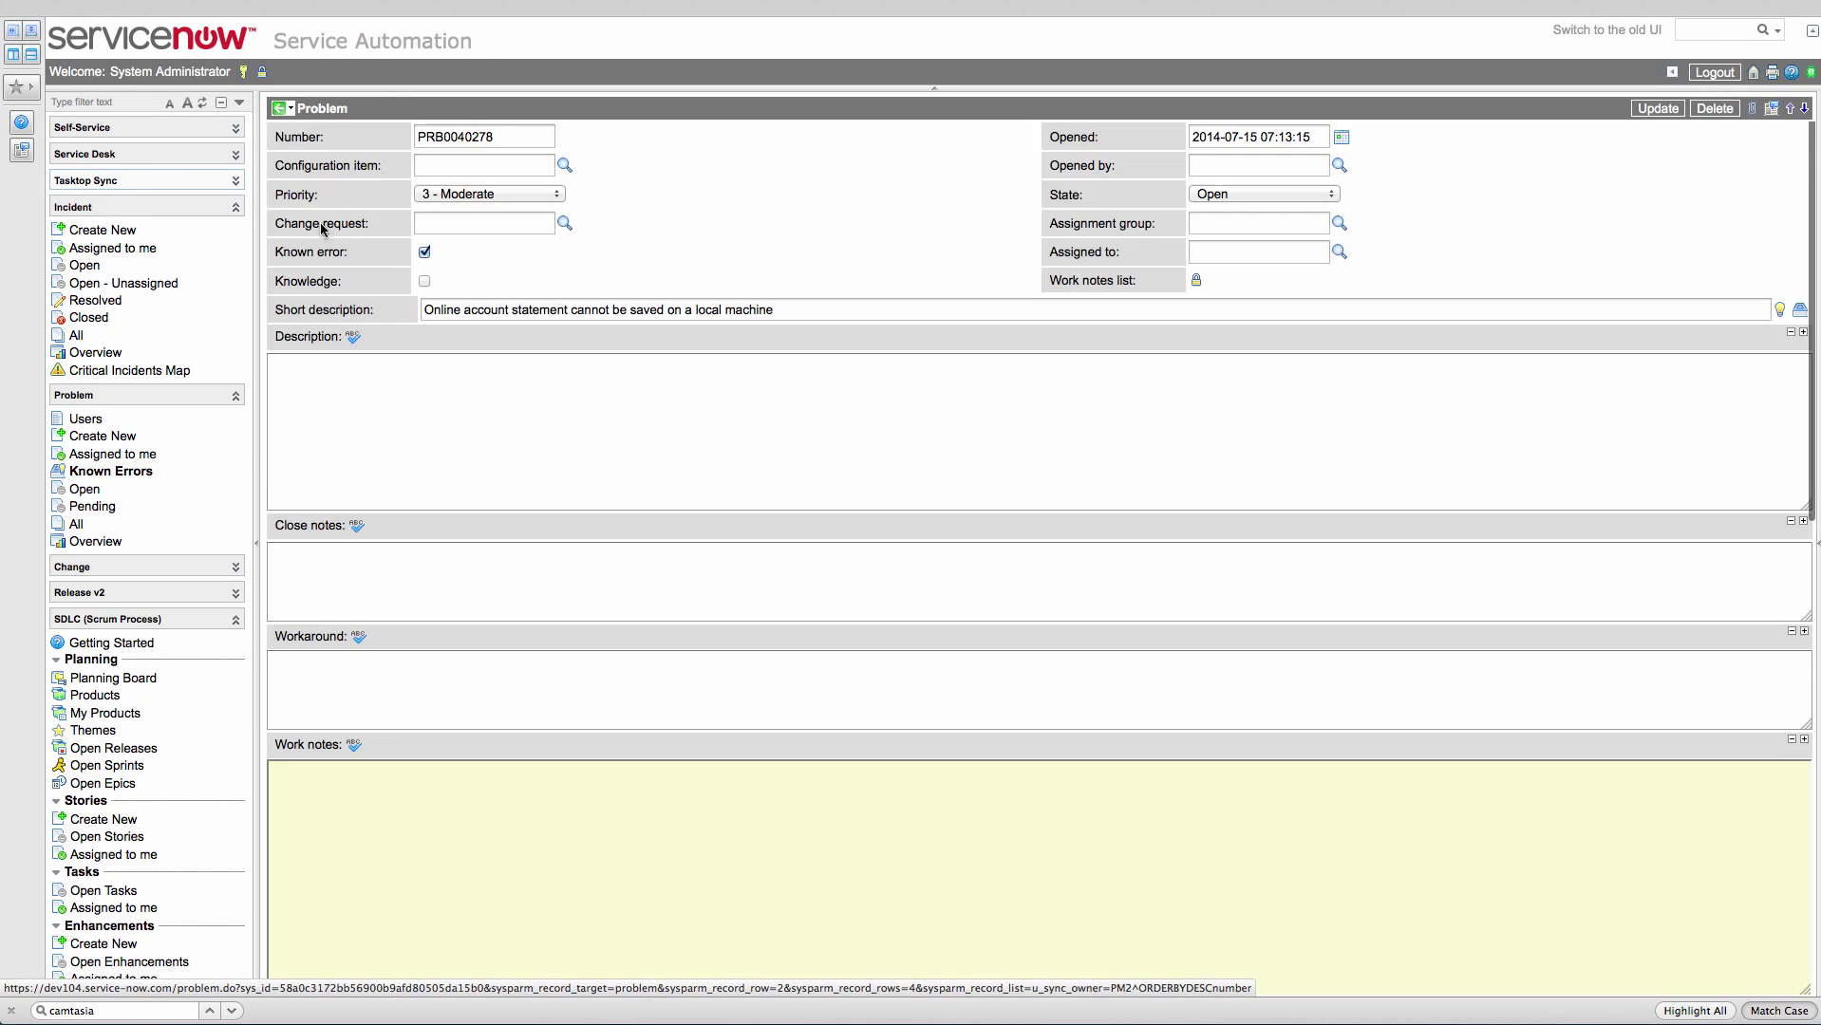
scroll(447, 466, down, 3)
scroll(447, 466, down, 5)
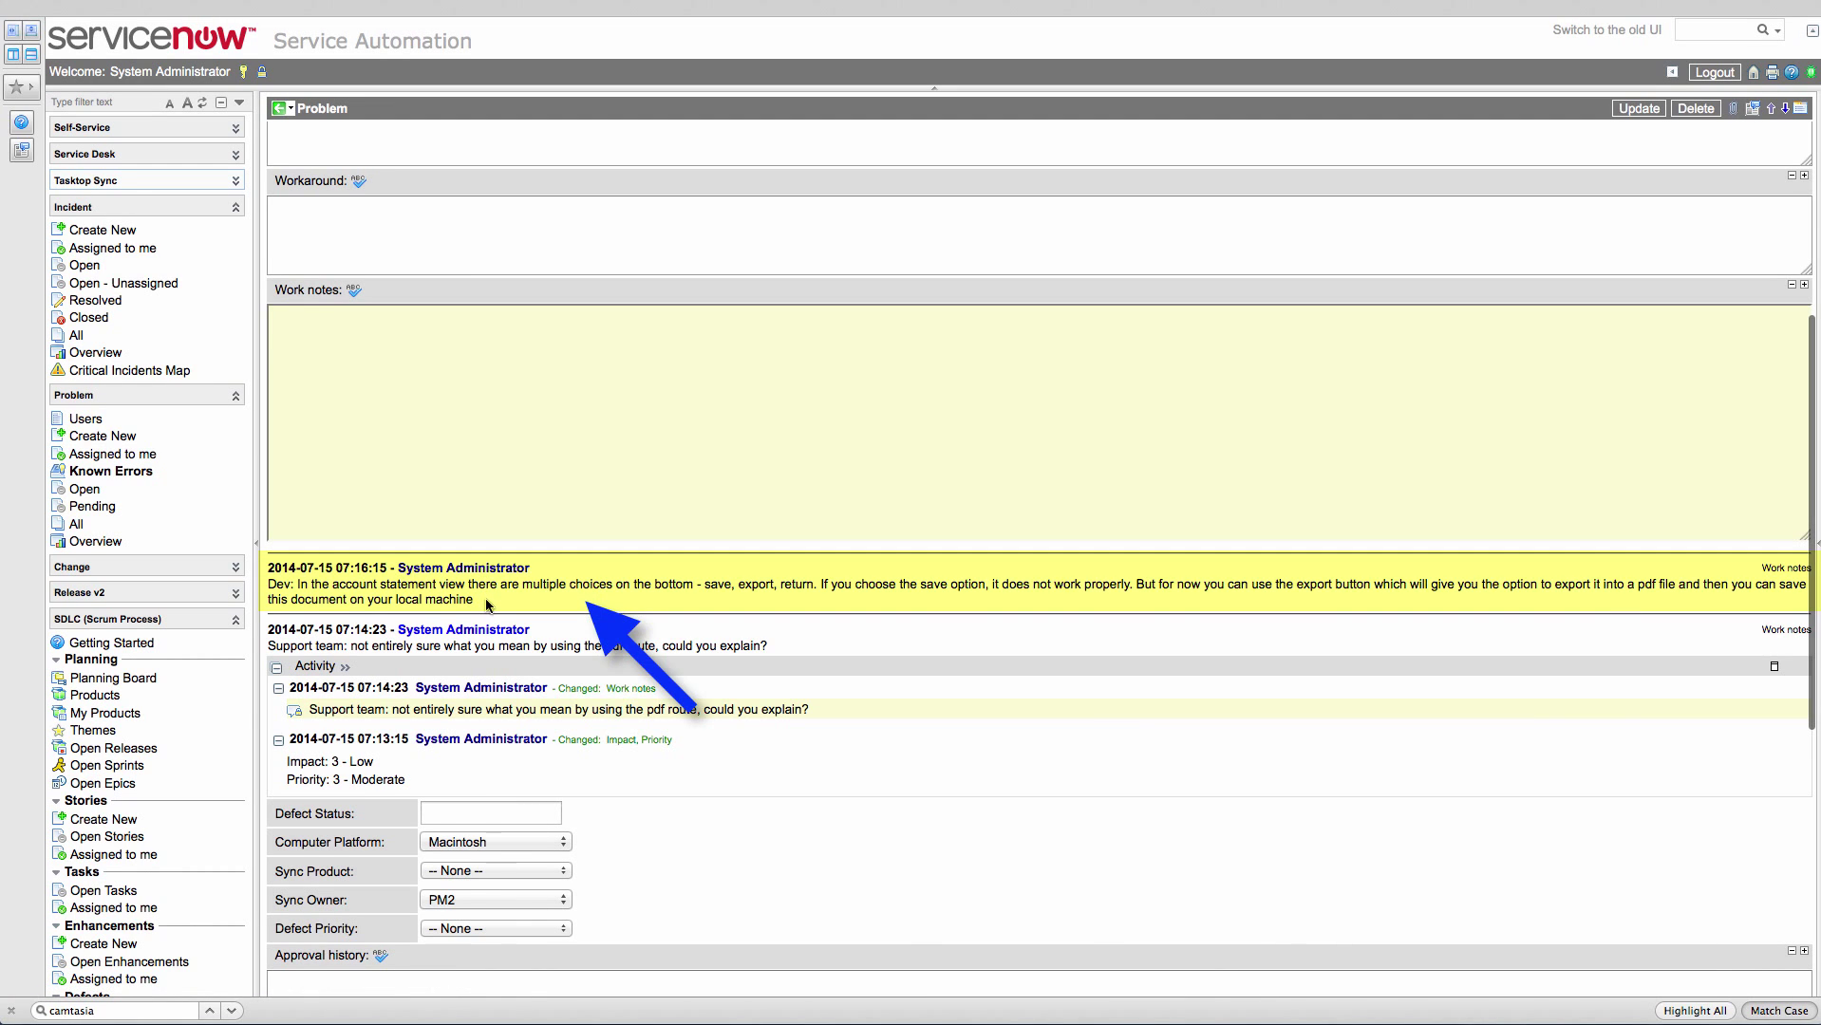
Fill in the Workaround with "Use the pdf route:" followed by the developer's explanation copied from the work notes, and update the problem
scroll(486, 607, up, 1)
click(463, 291)
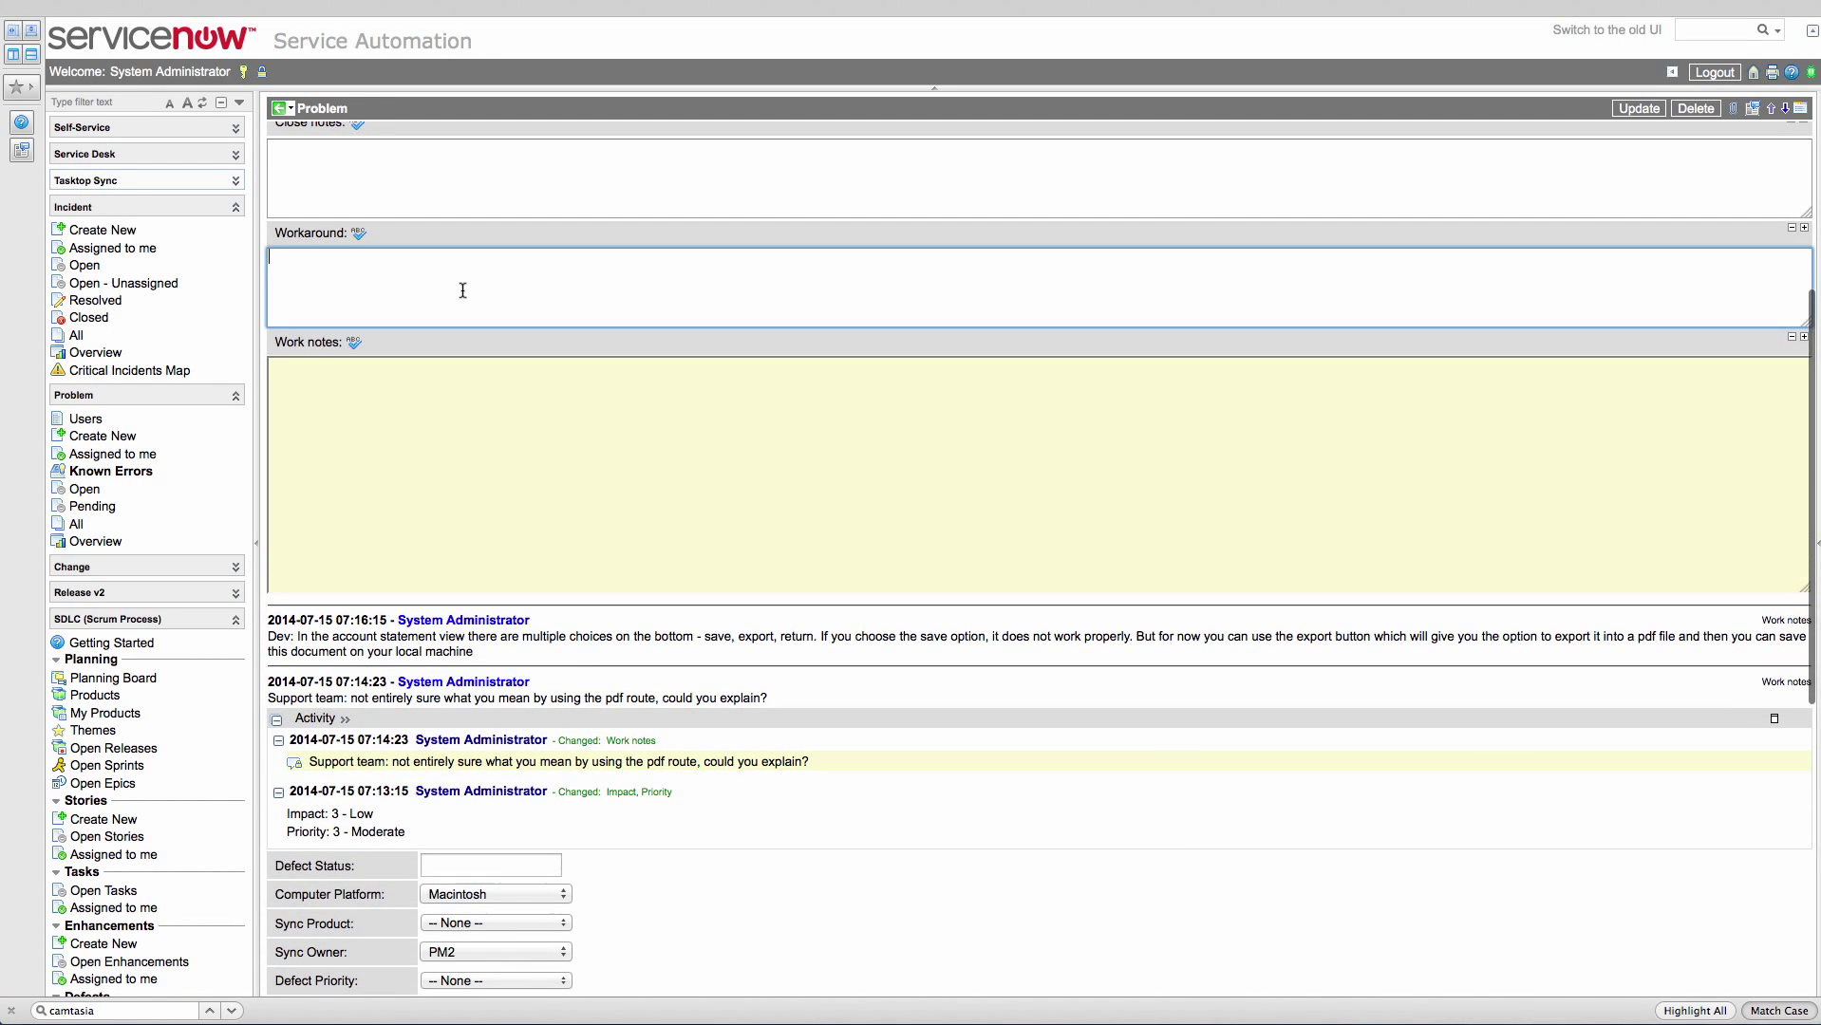
text(Use the pdf r)
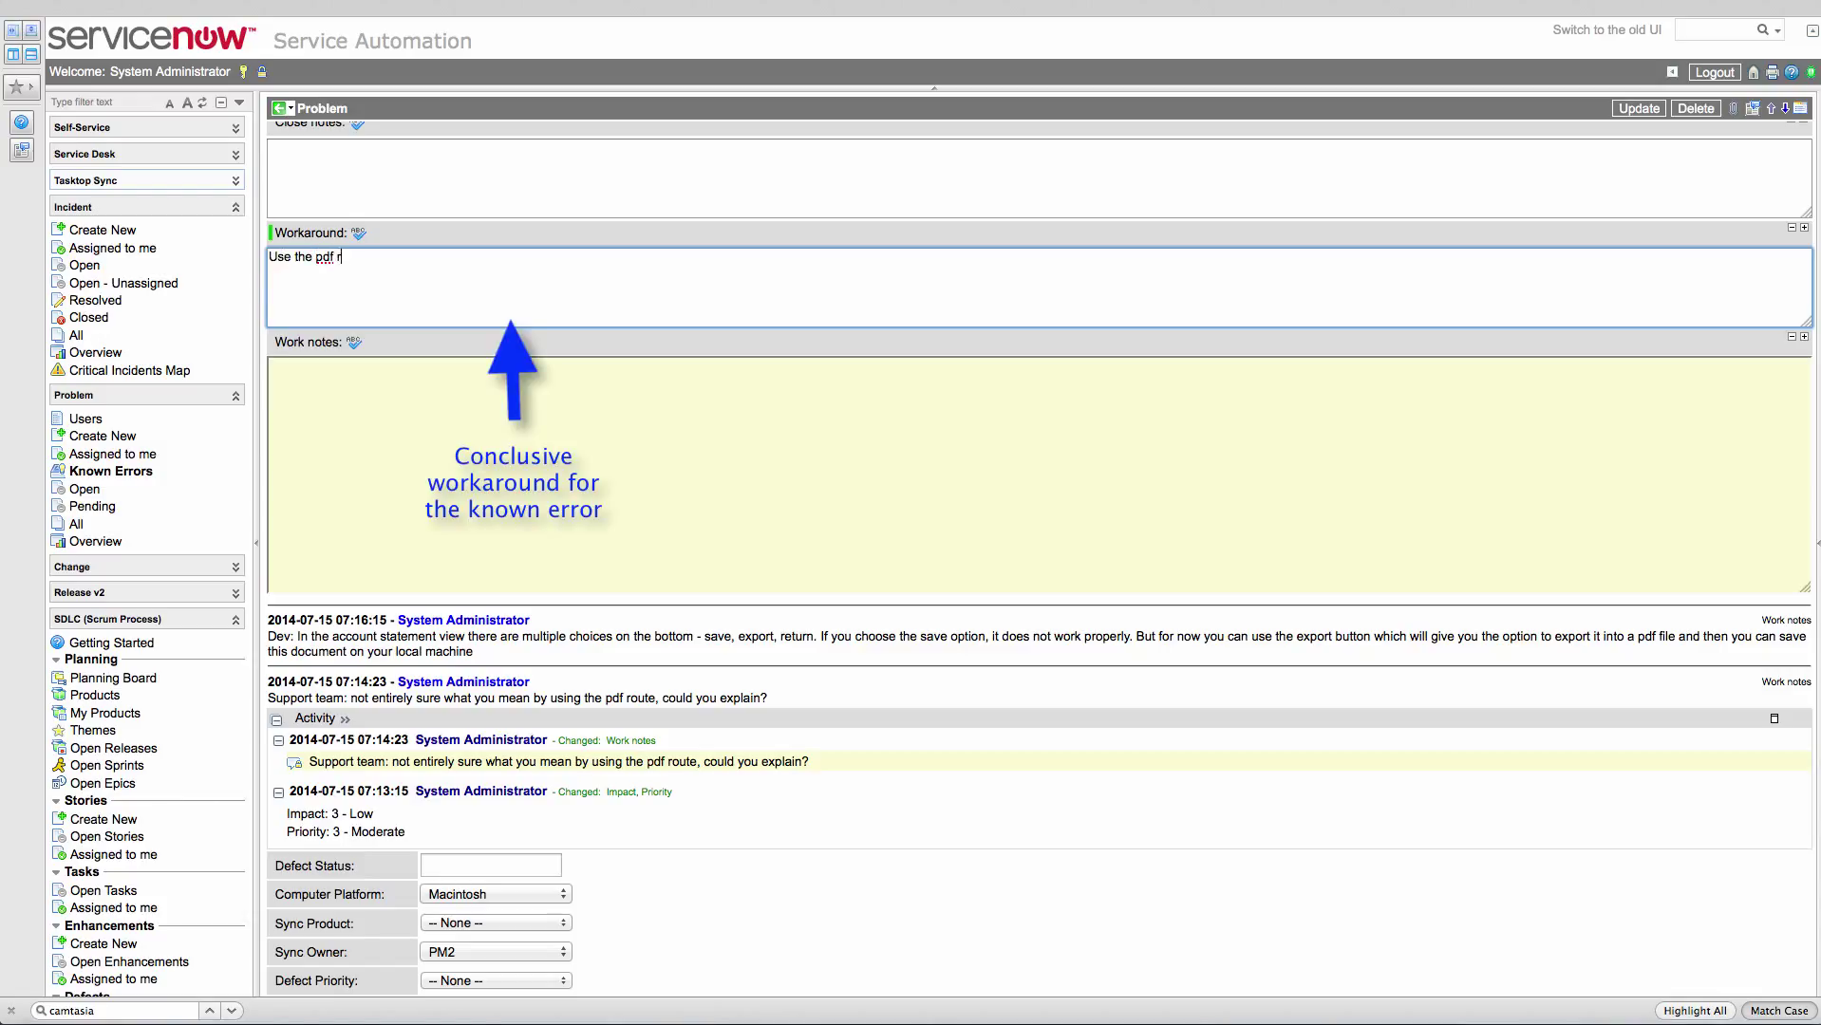
text(oute:)
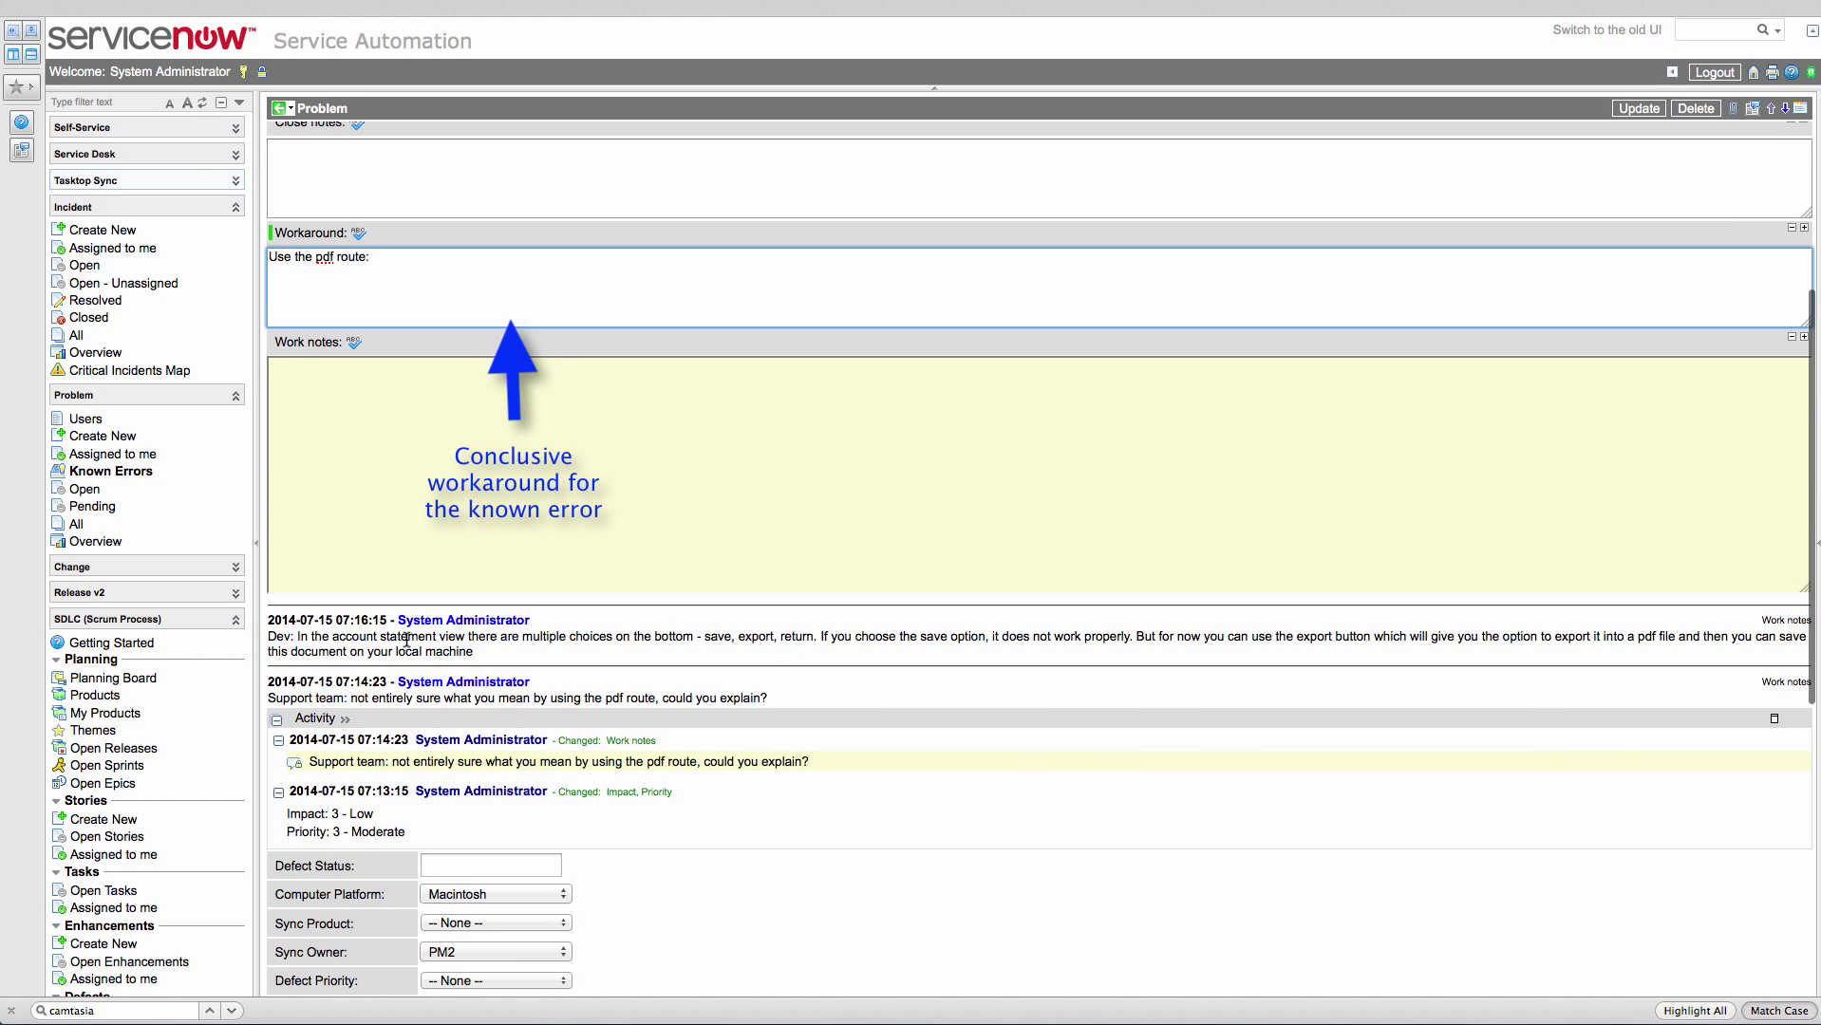
drag(297, 636, 481, 657)
key(super+c)
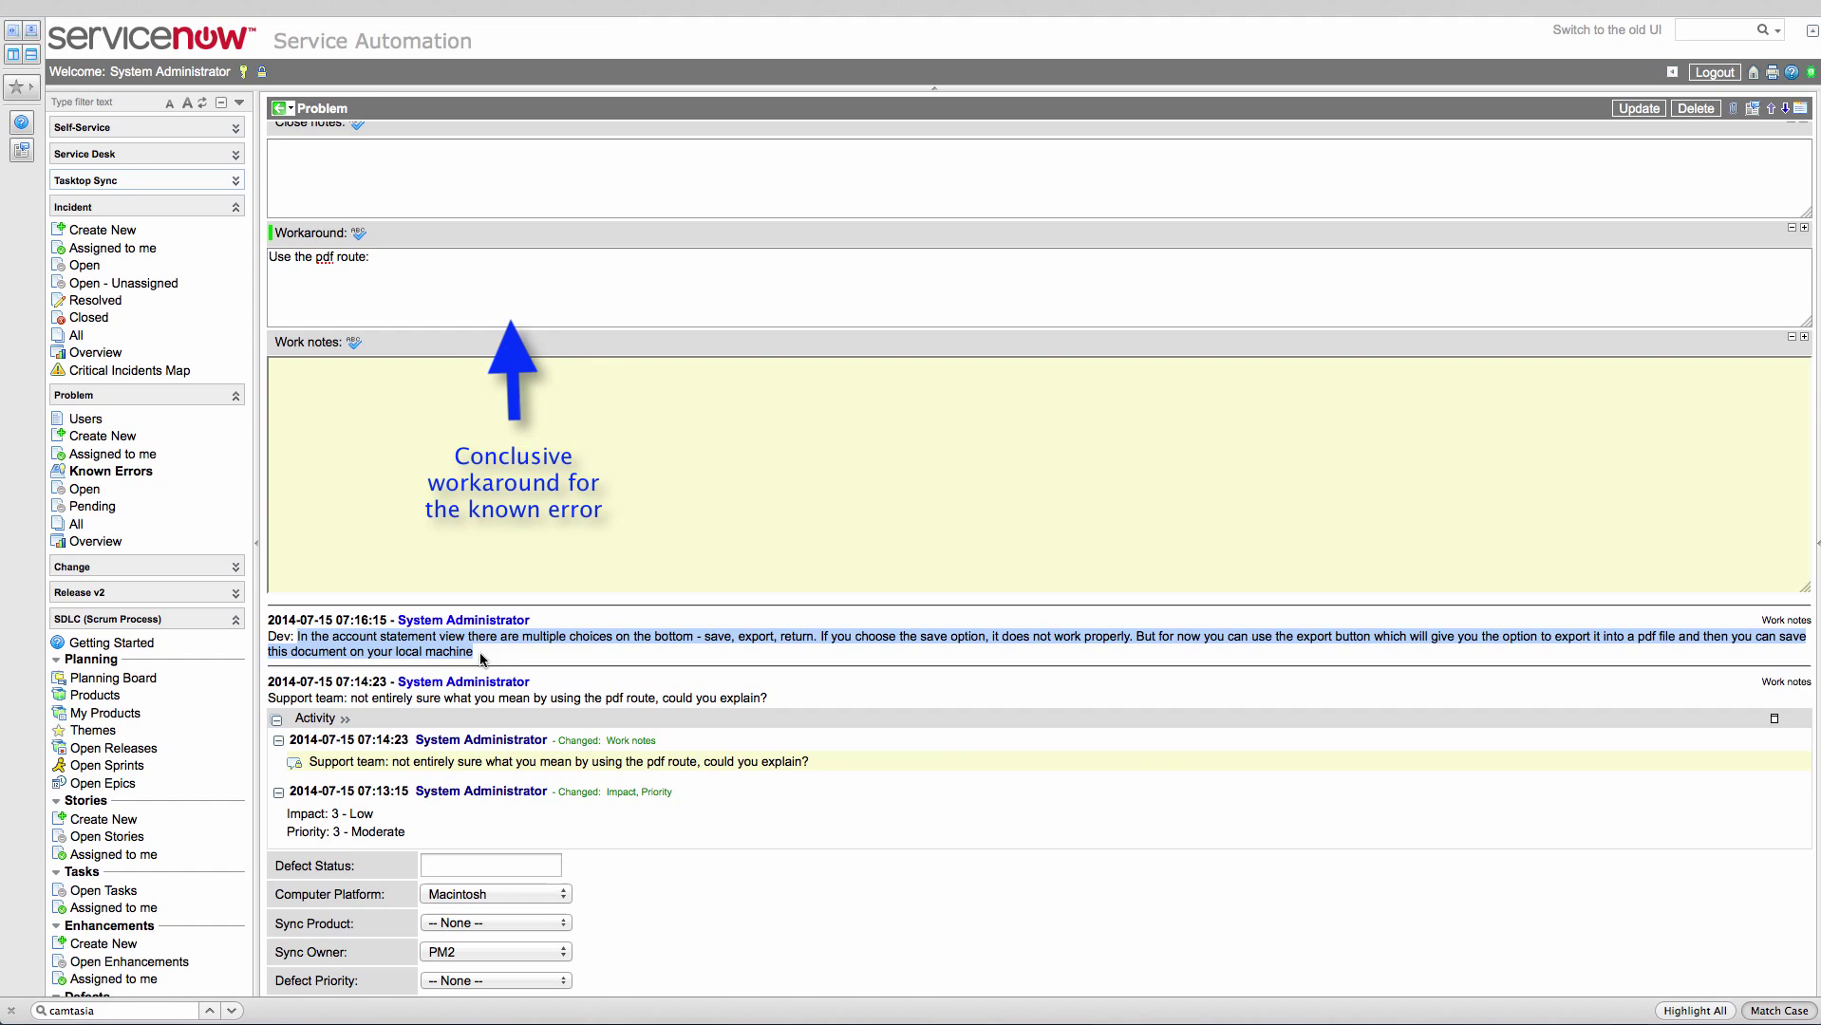
click(432, 285)
key(super+v)
scroll(1565, 133, up, 1)
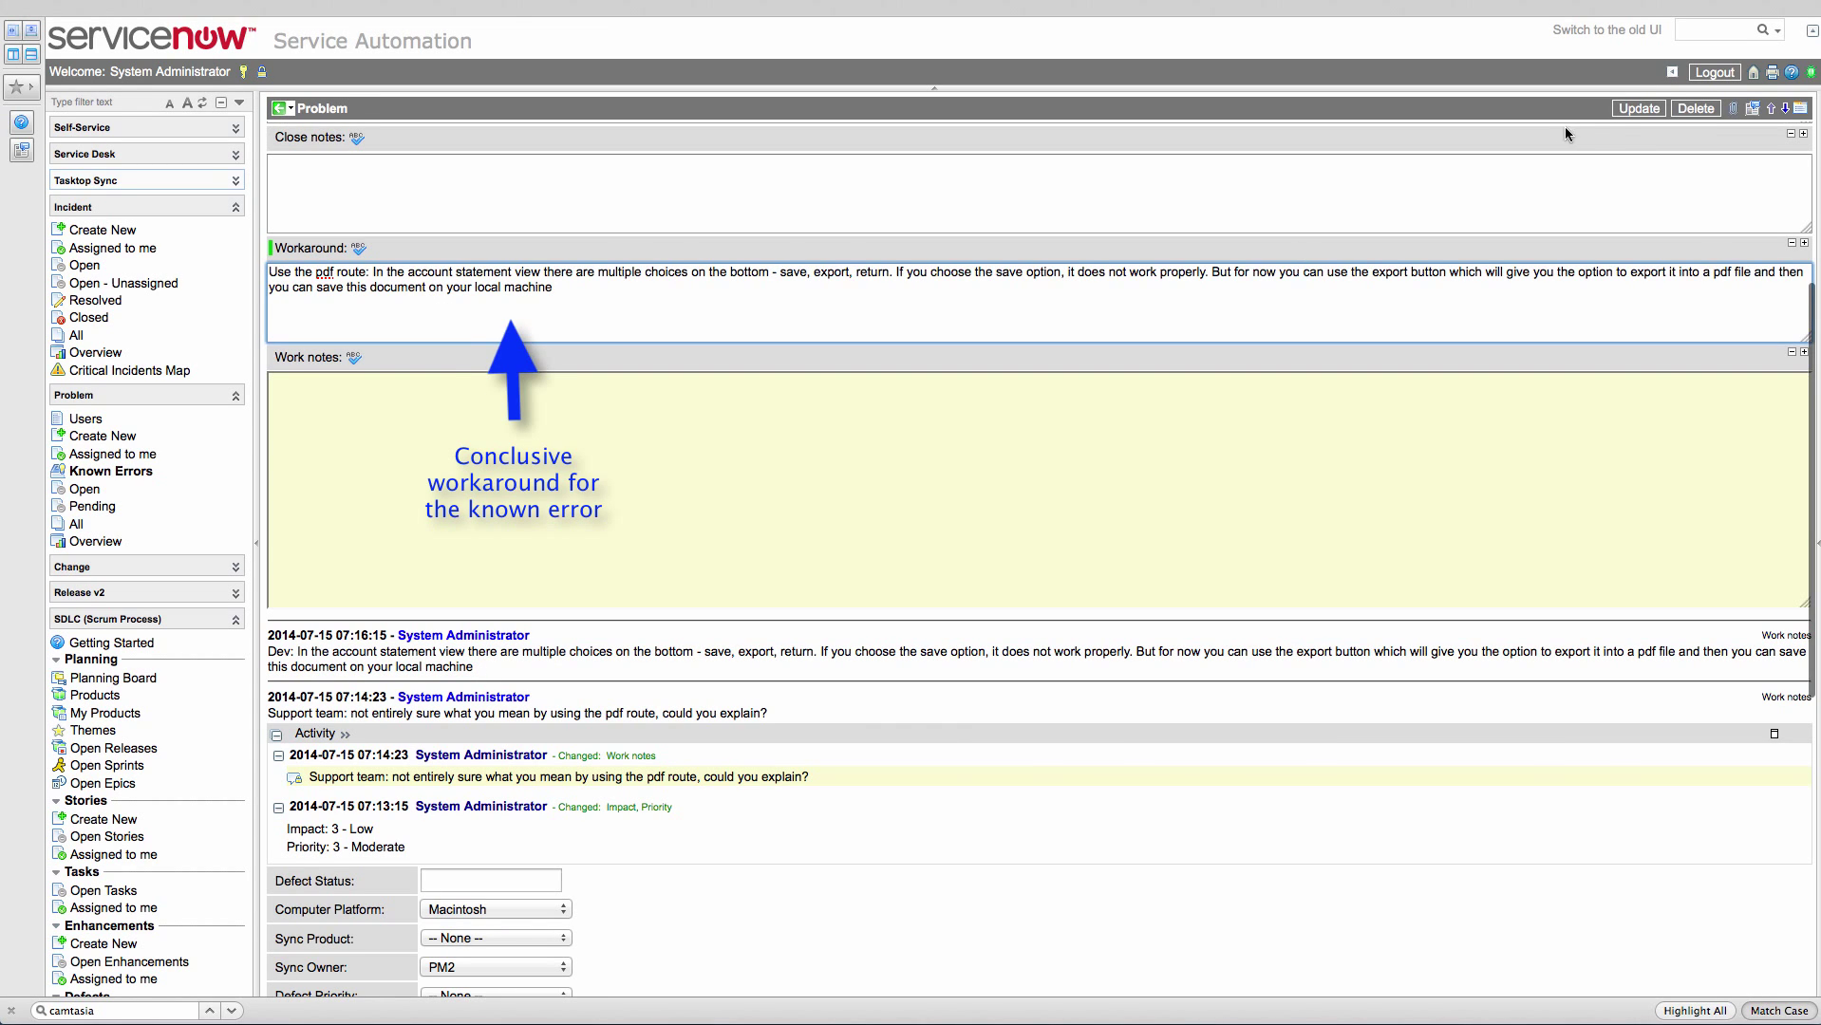
click(1639, 111)
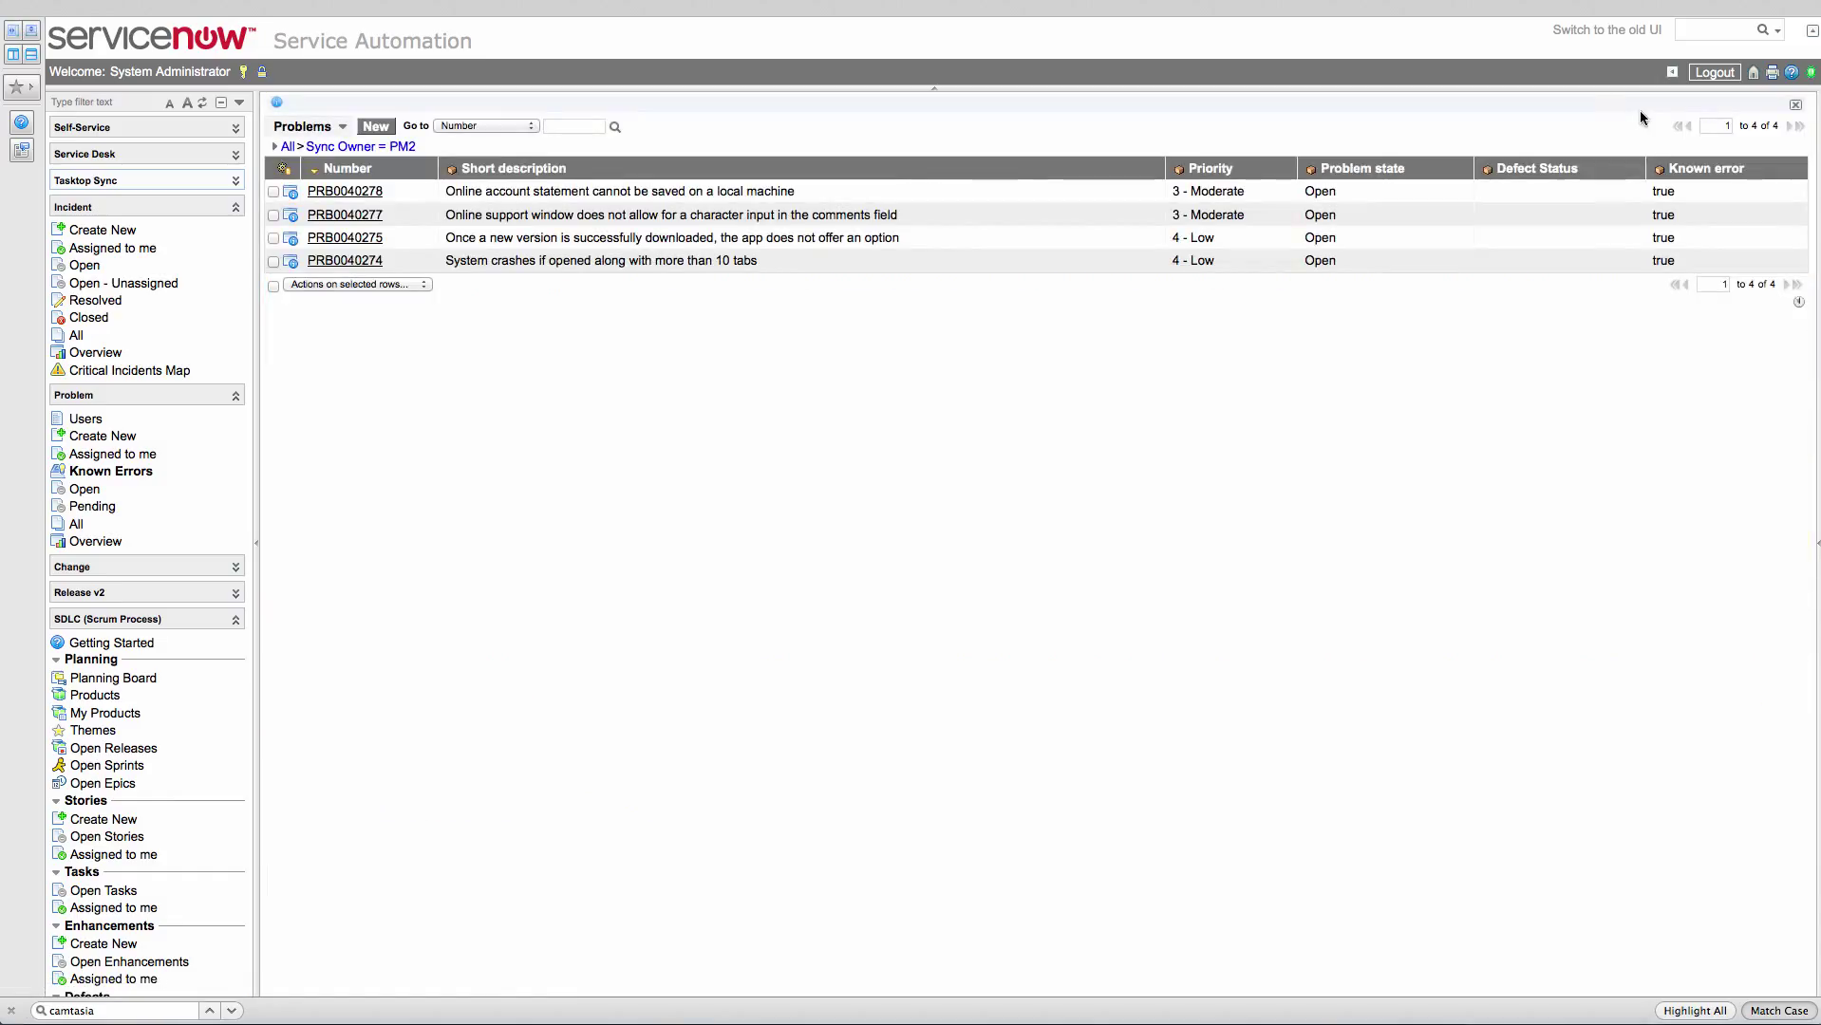
Reopen the online account statement problem and review its workaround activity entry and Related Links
click(371, 193)
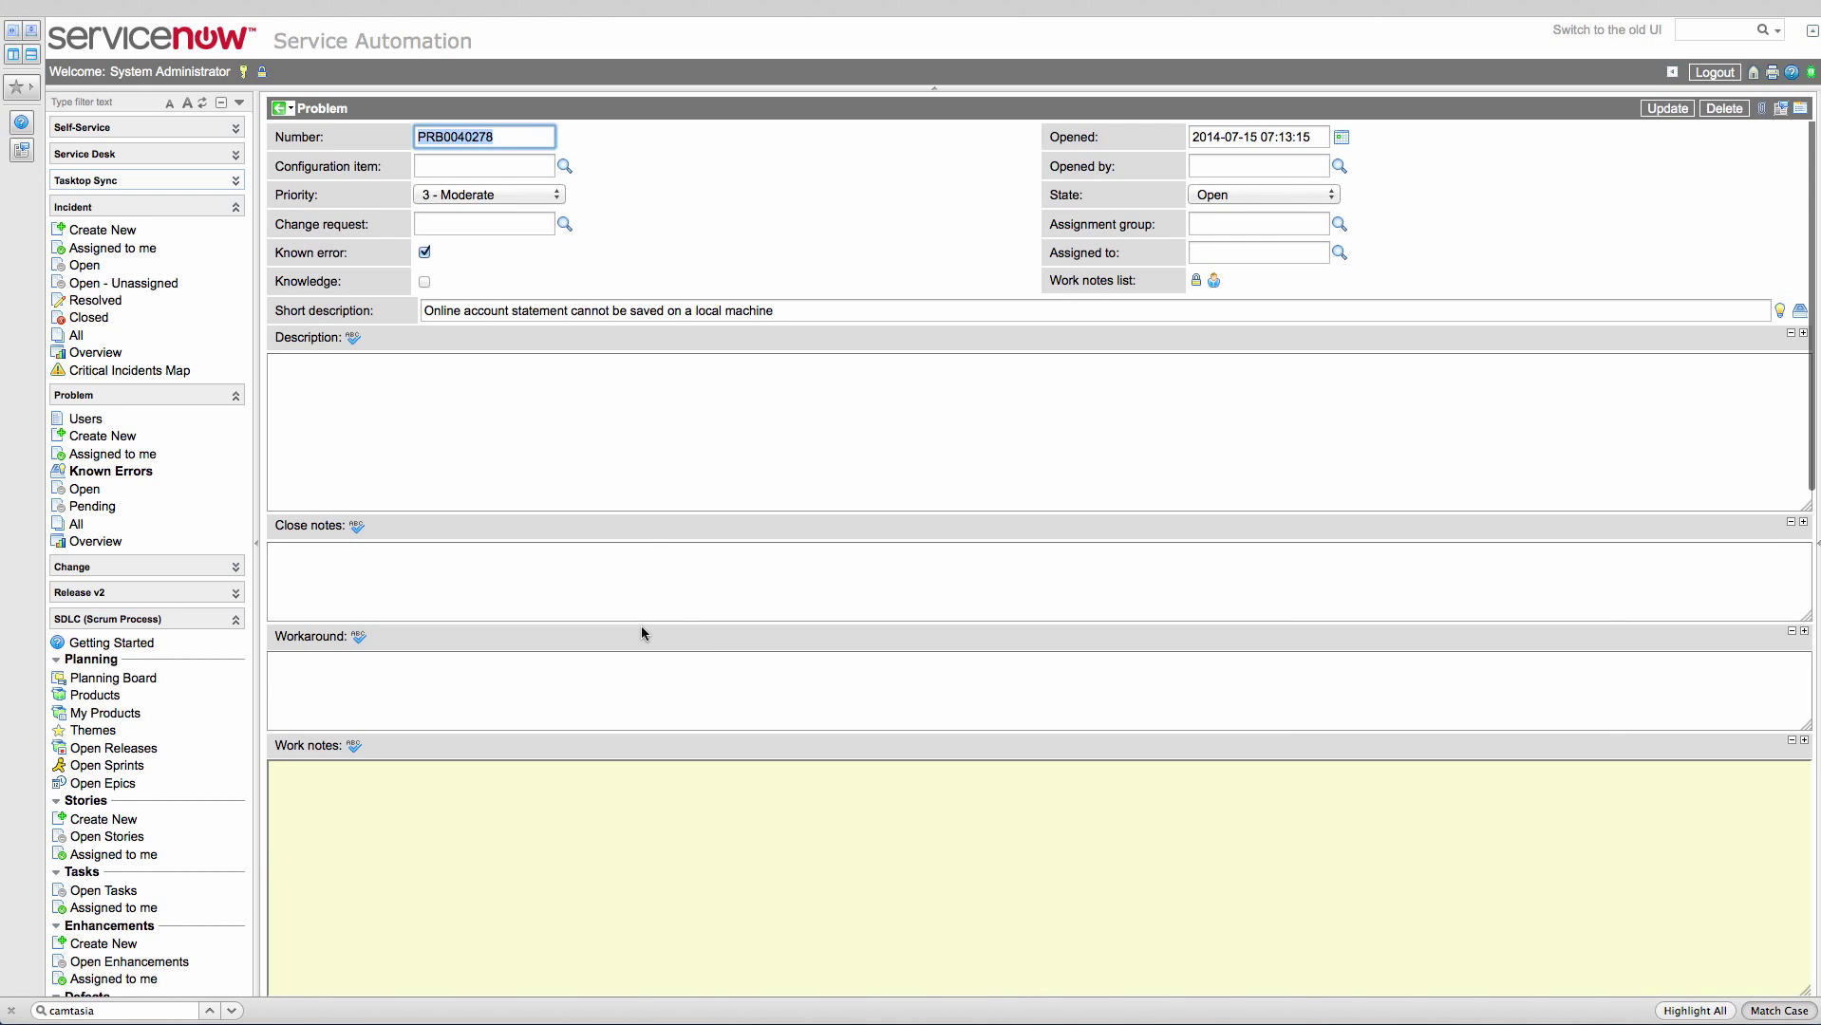
scroll(642, 628, down, 5)
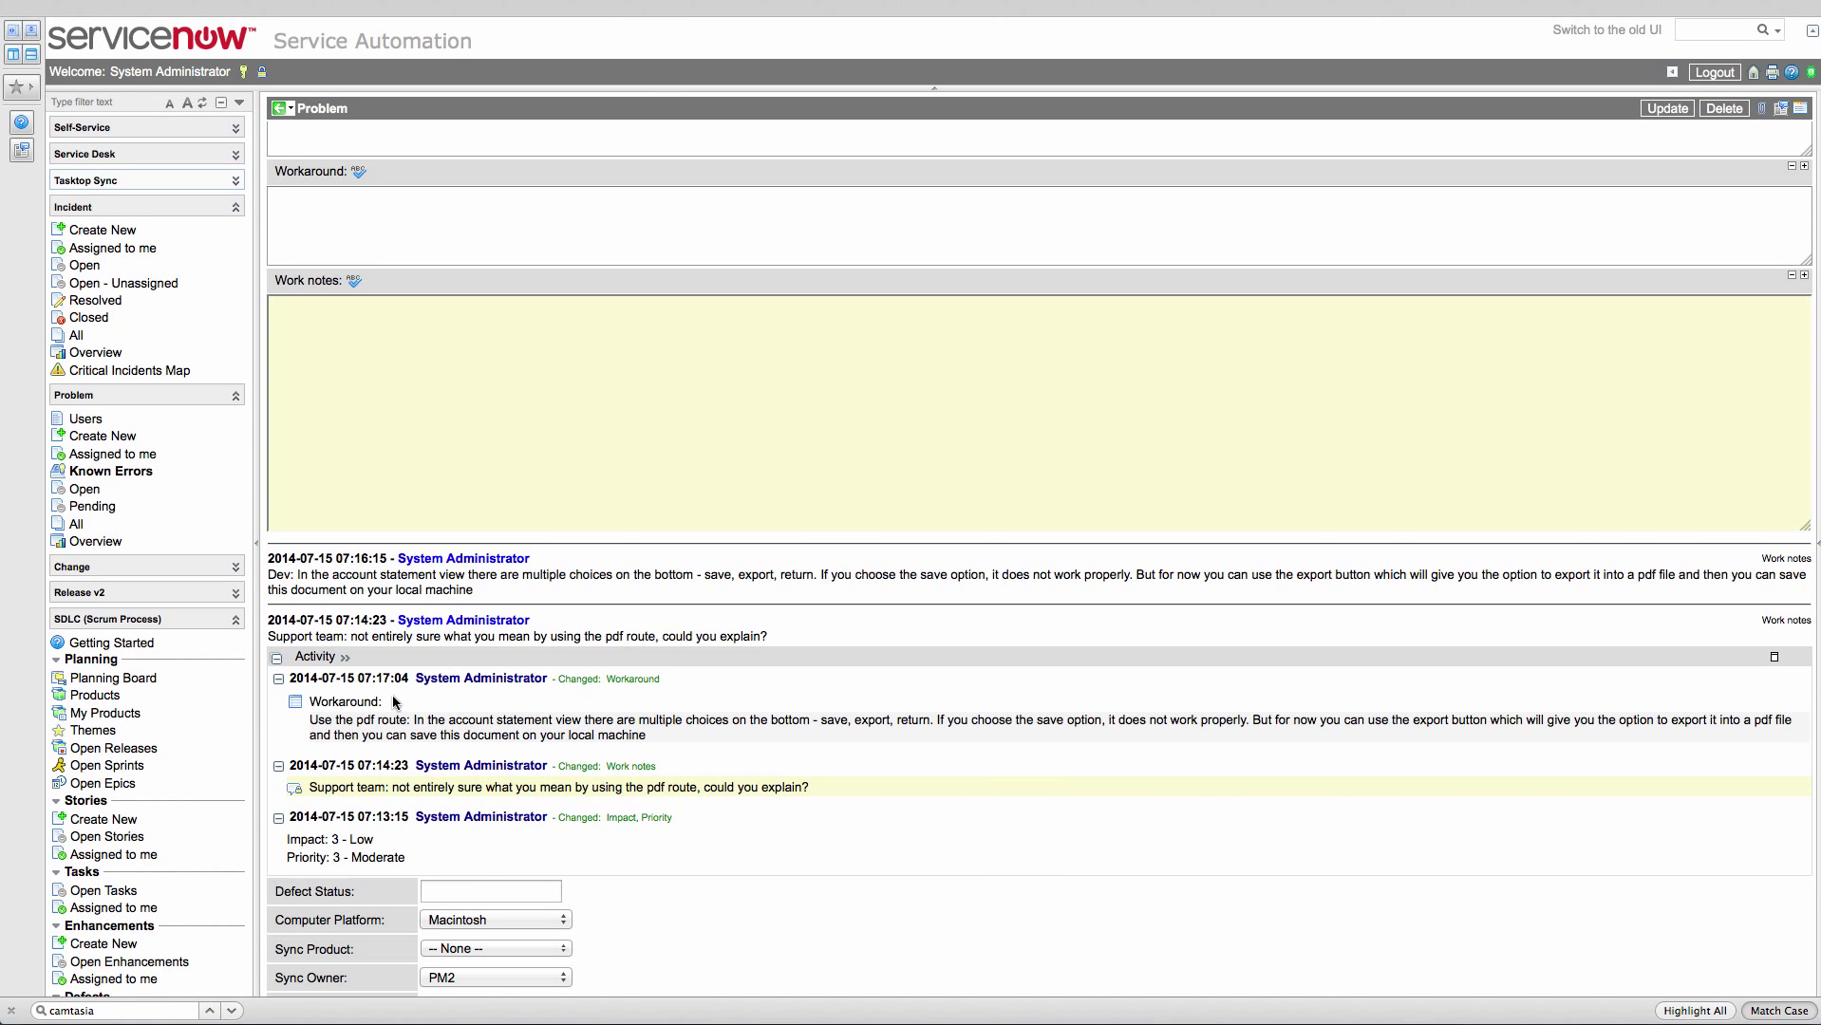
scroll(395, 701, down, 6)
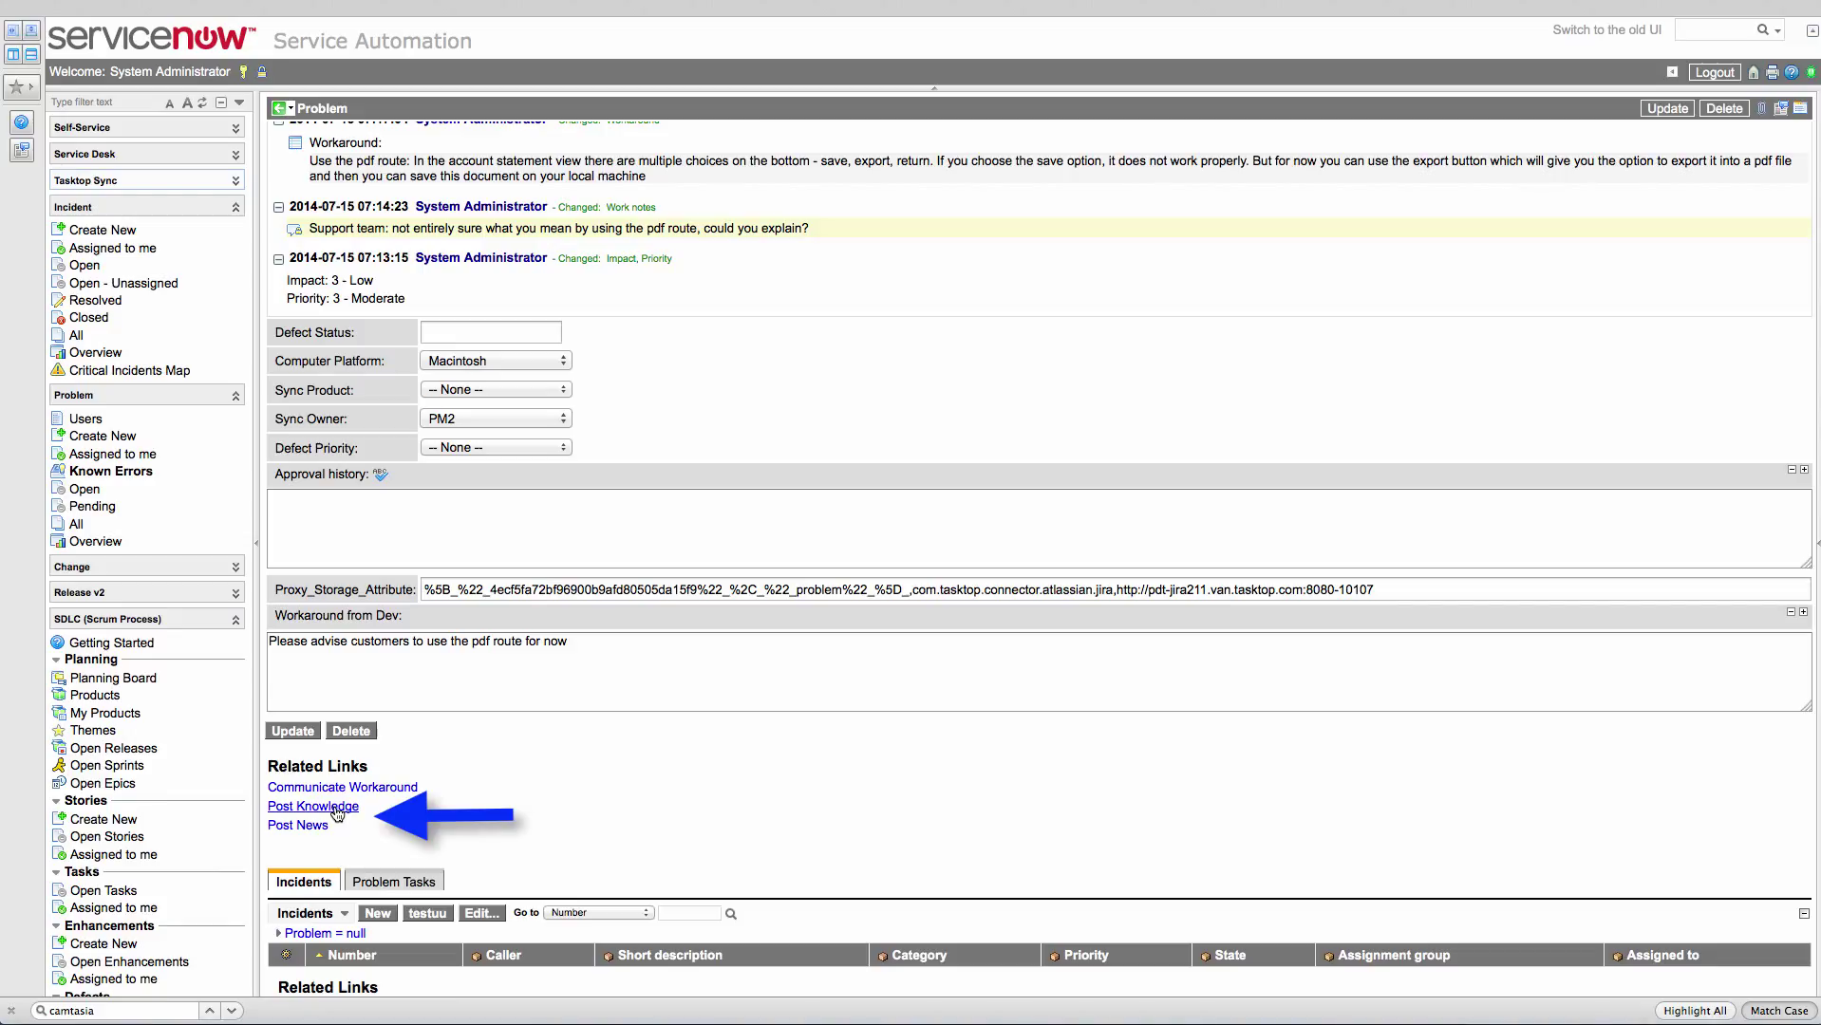
Post the online account statement problem to knowledge and open the new article for editing from the Knowledge Base
click(336, 808)
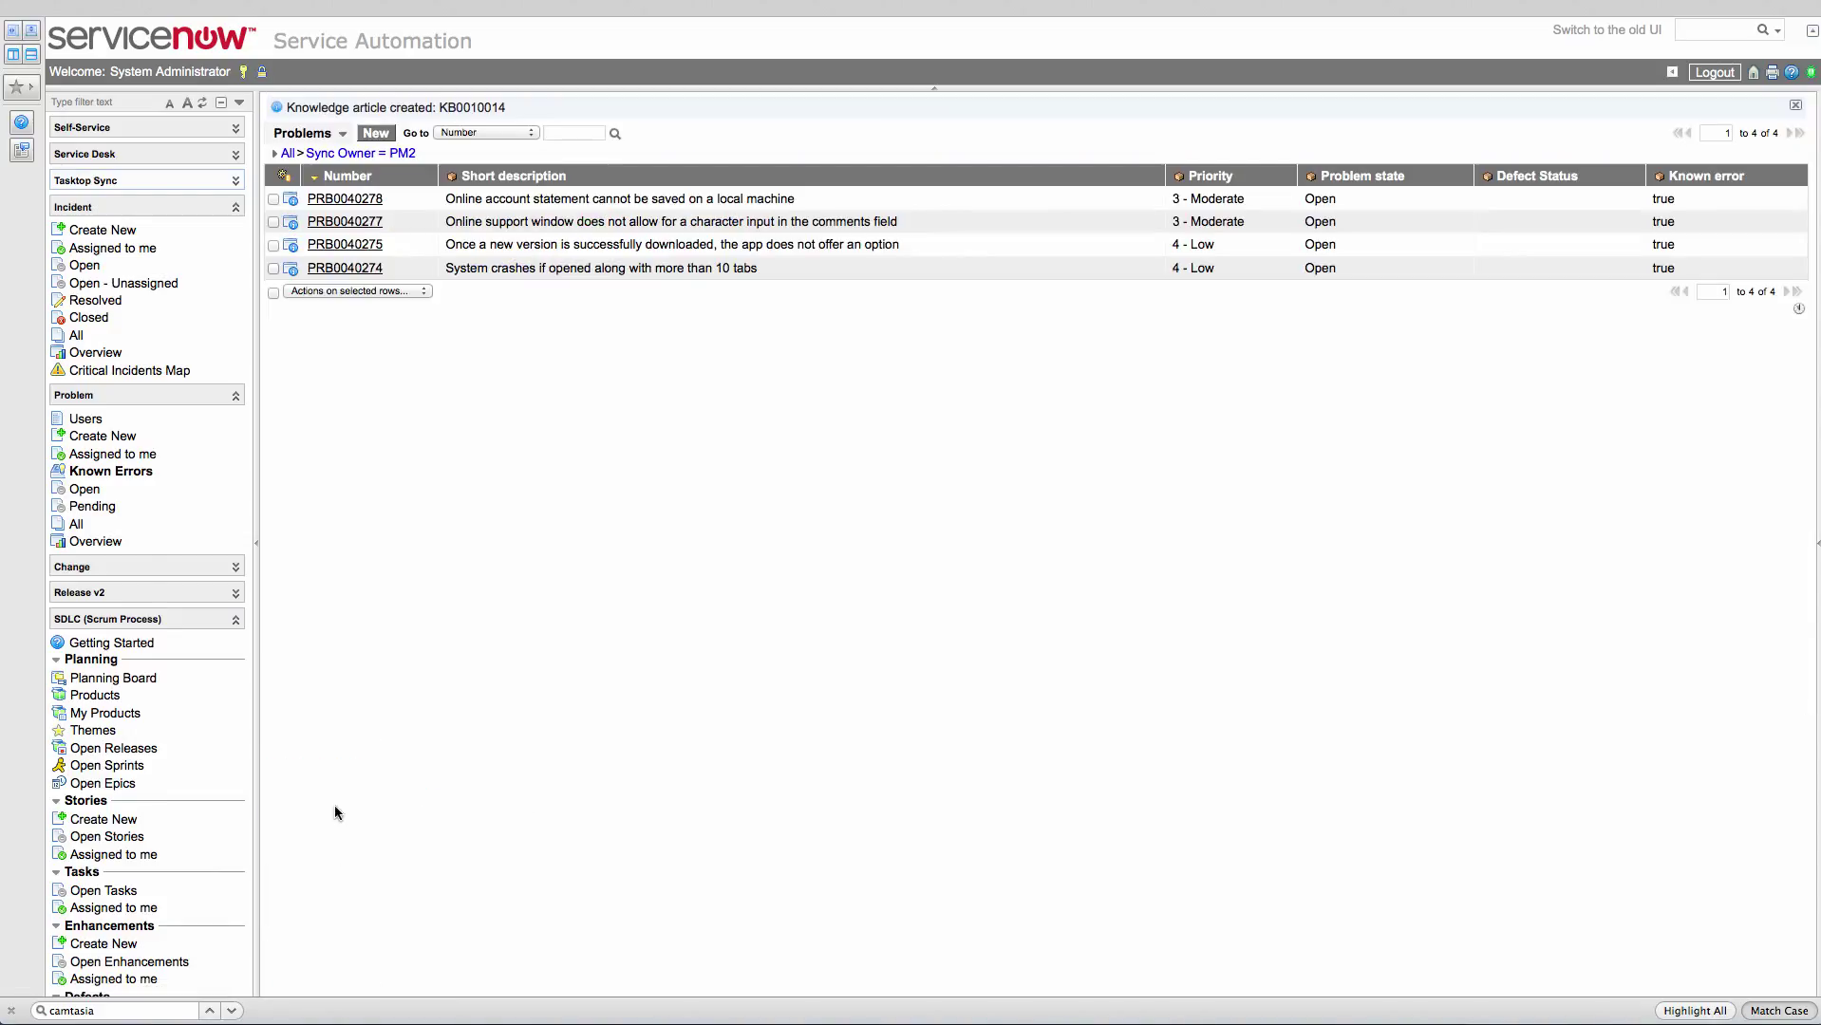
click(149, 619)
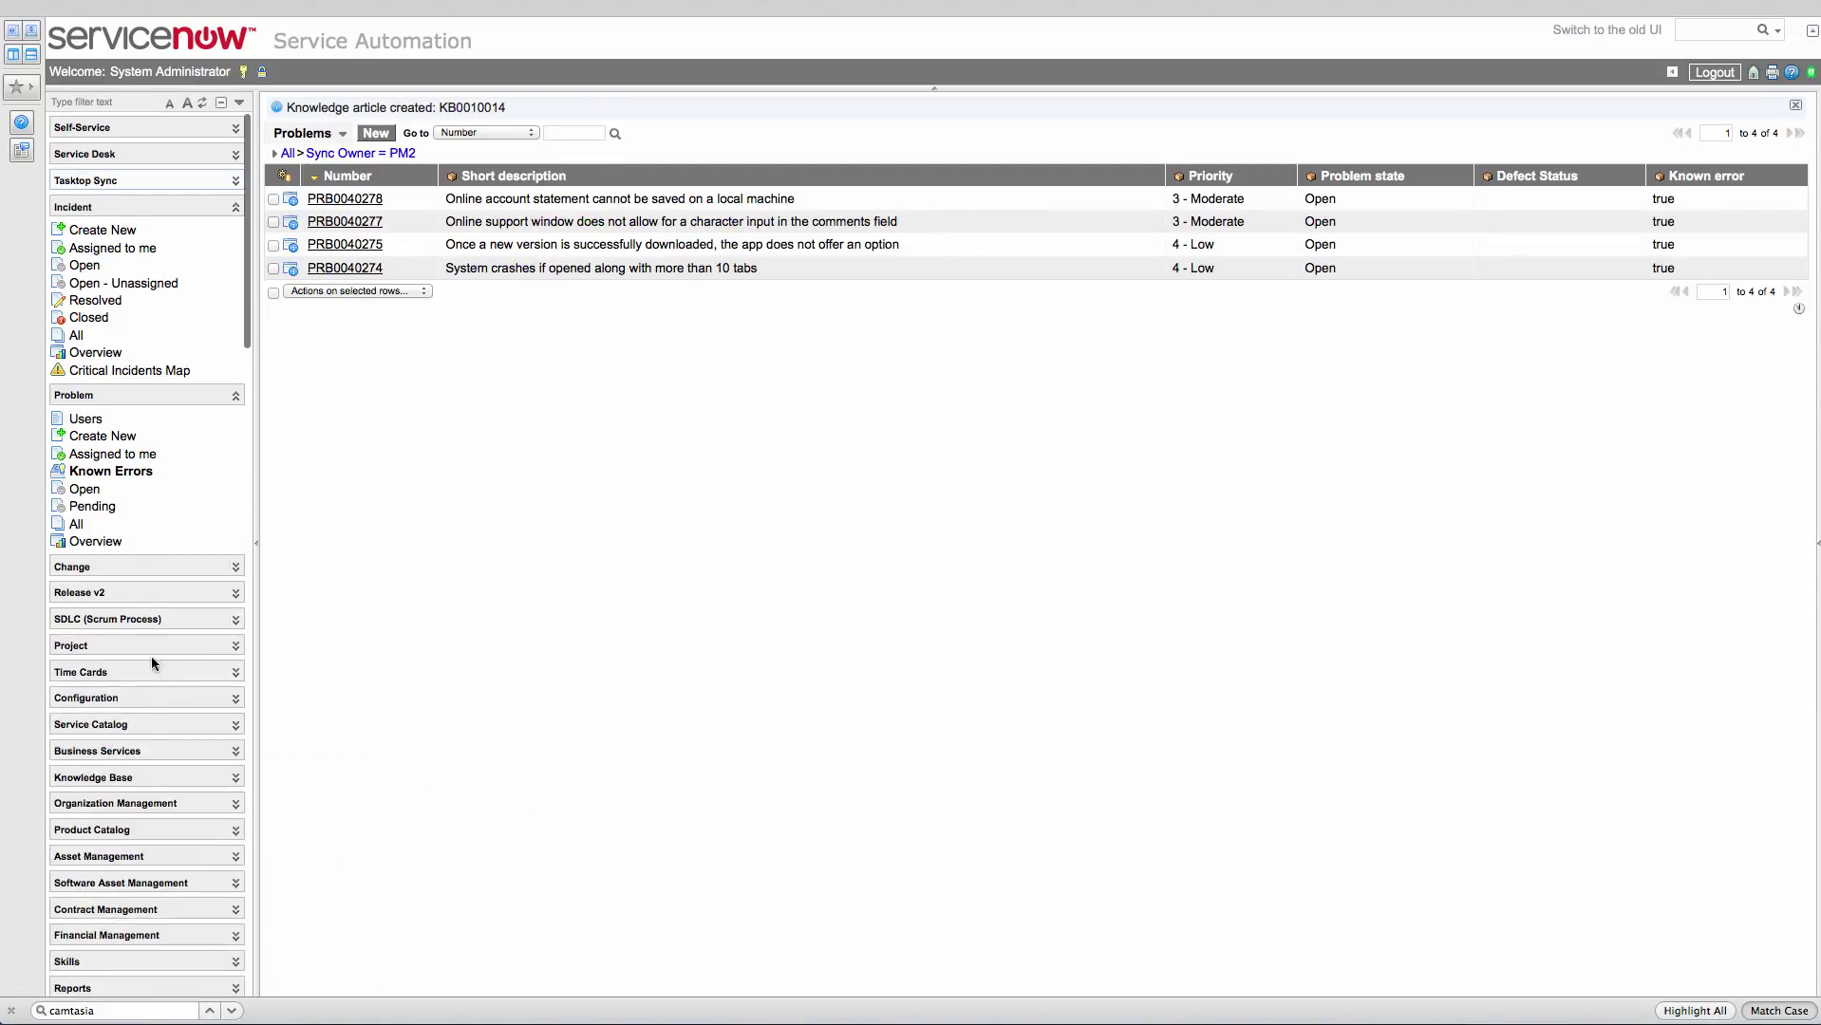
click(147, 791)
scroll(147, 791, down, 3)
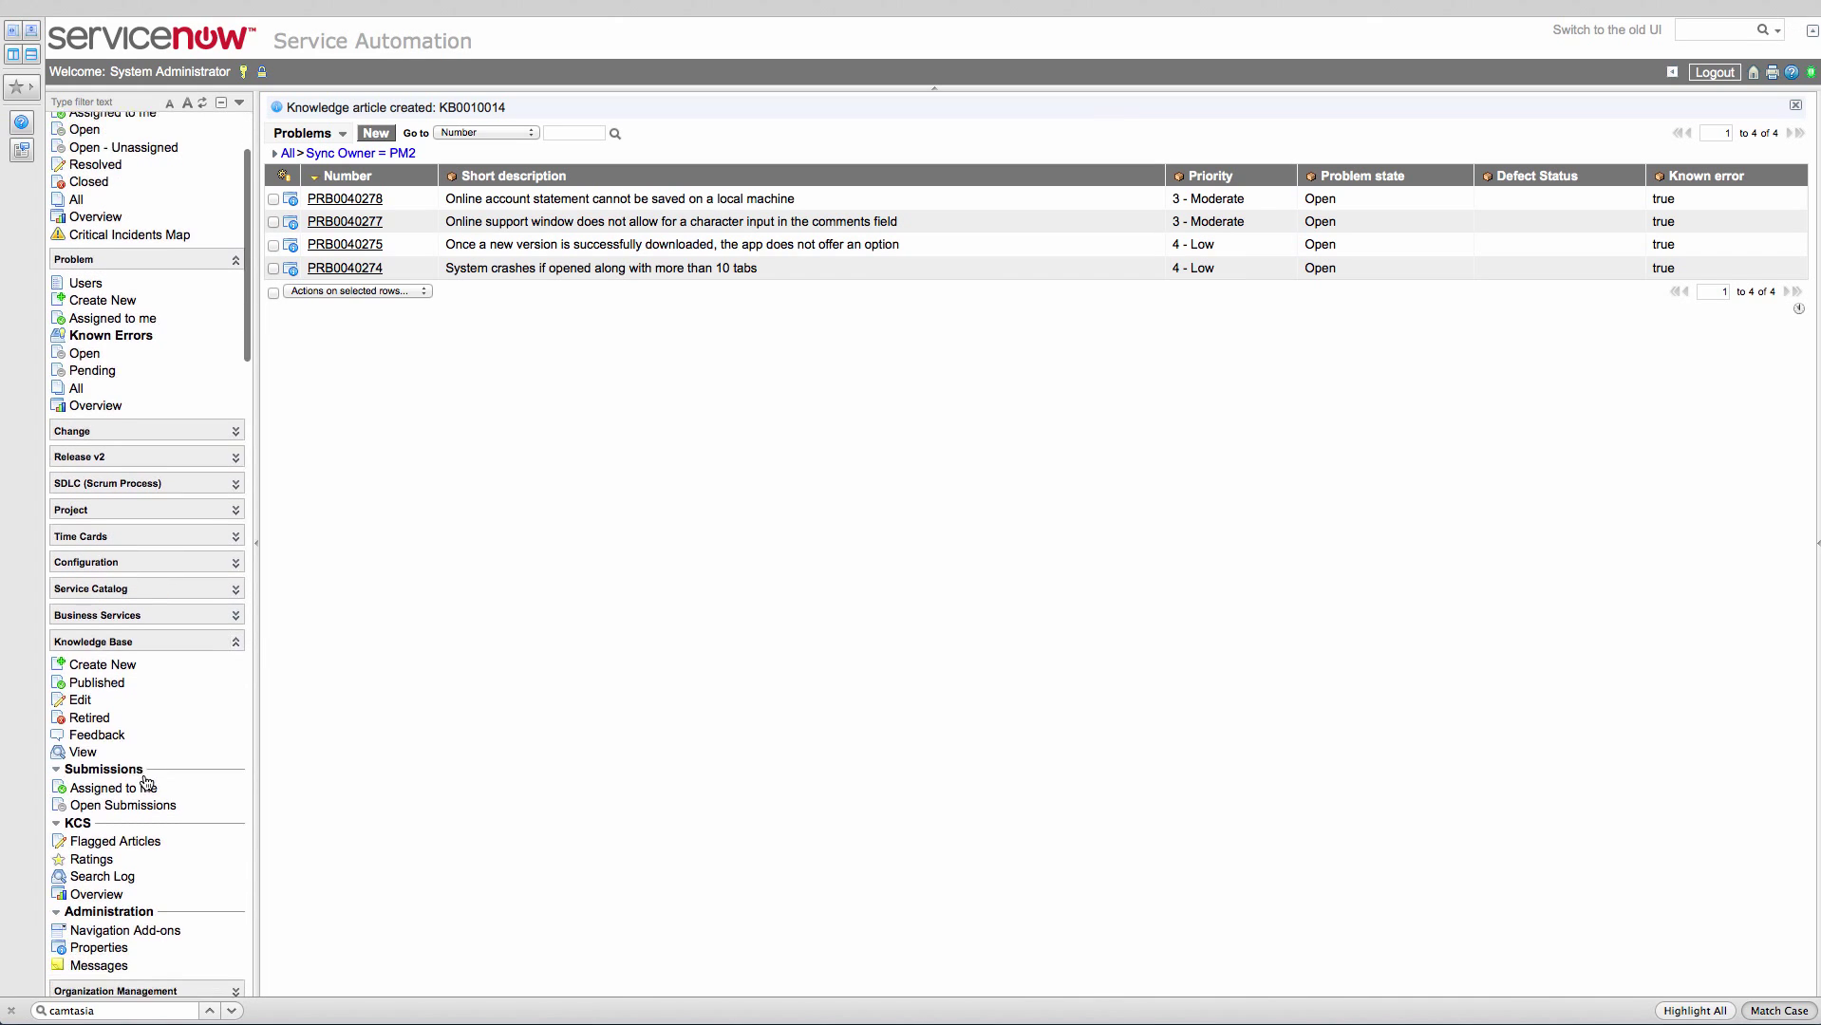
click(83, 689)
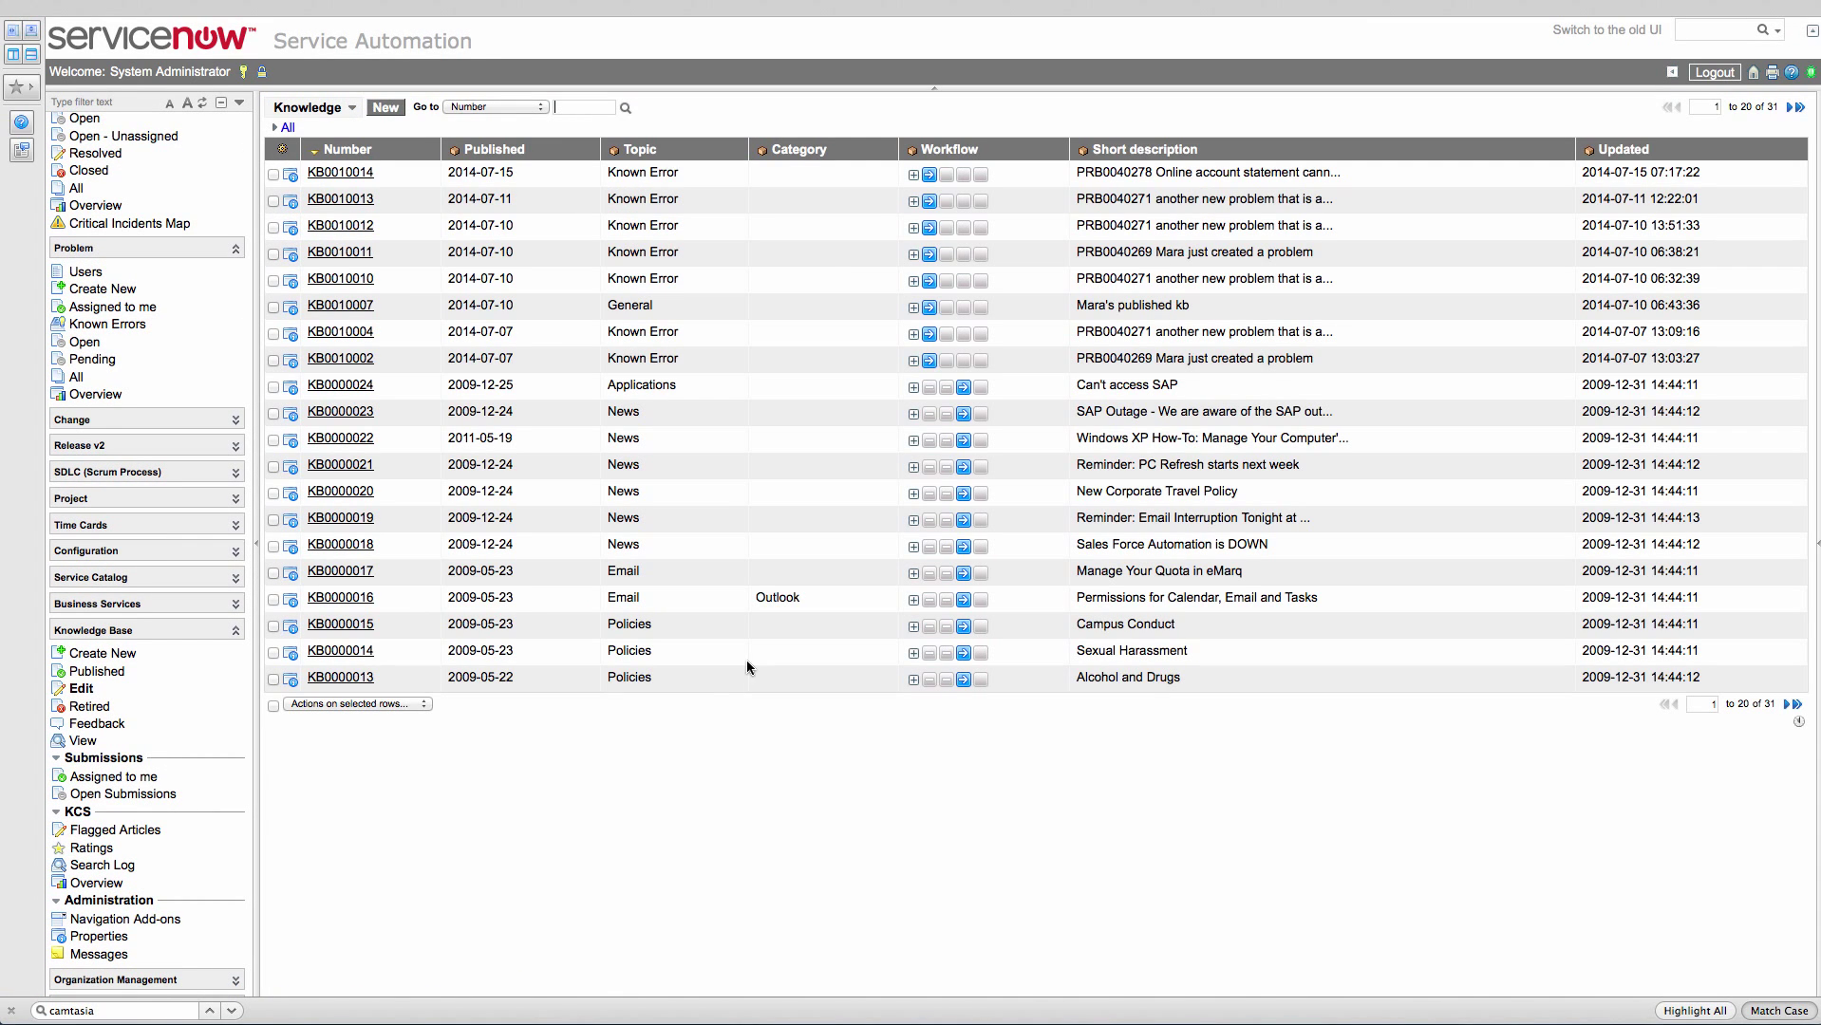
click(341, 173)
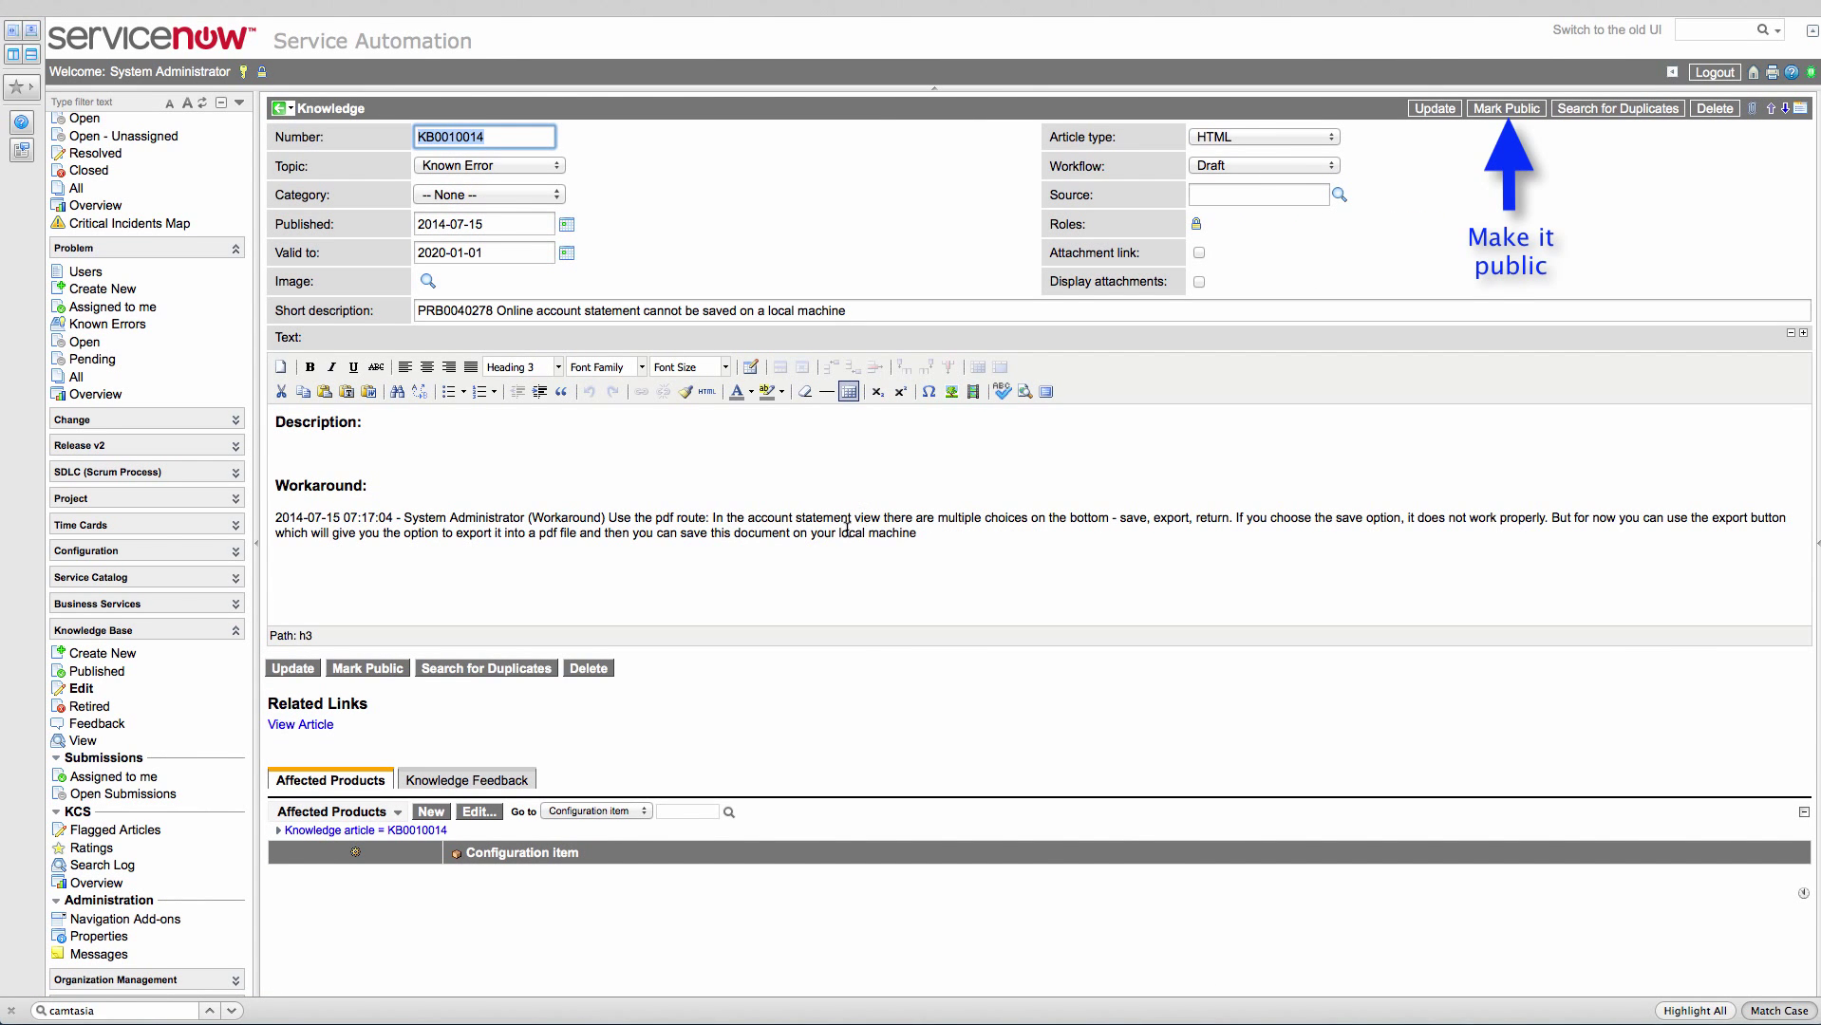
Make the knowledge article public under the Applications topic and view it as readers see it
click(1517, 111)
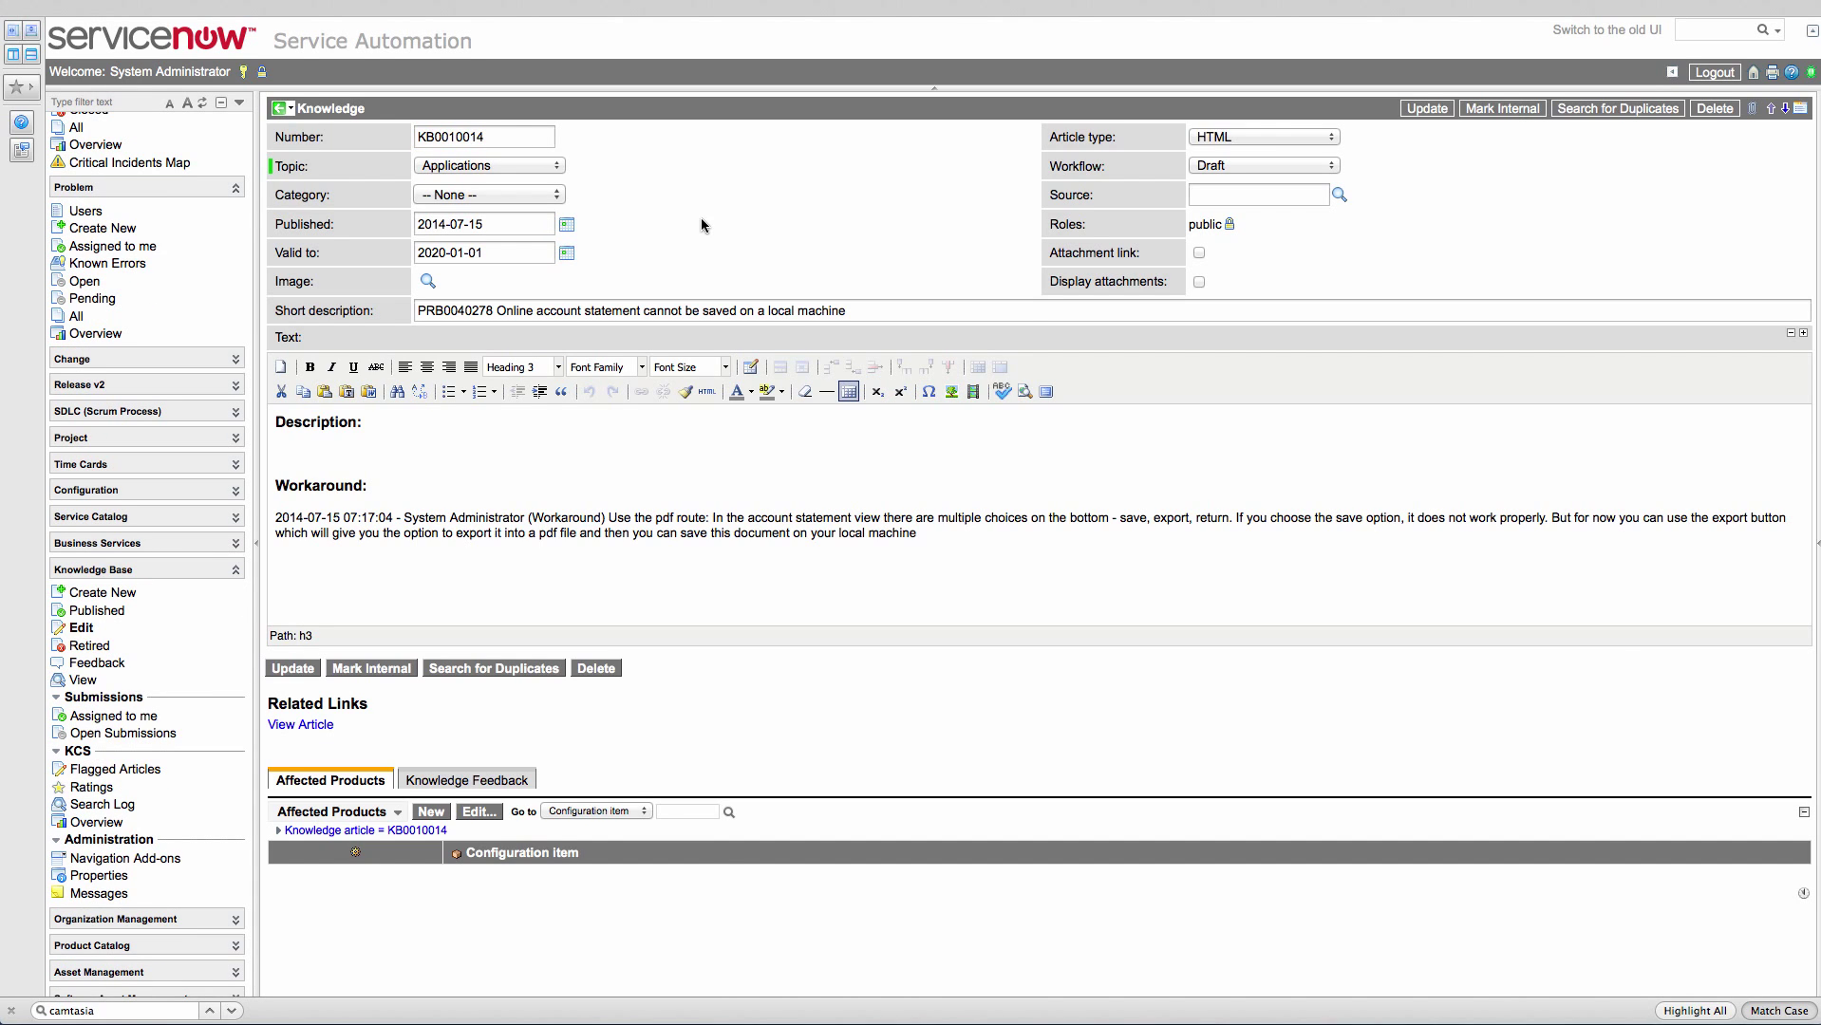
click(314, 726)
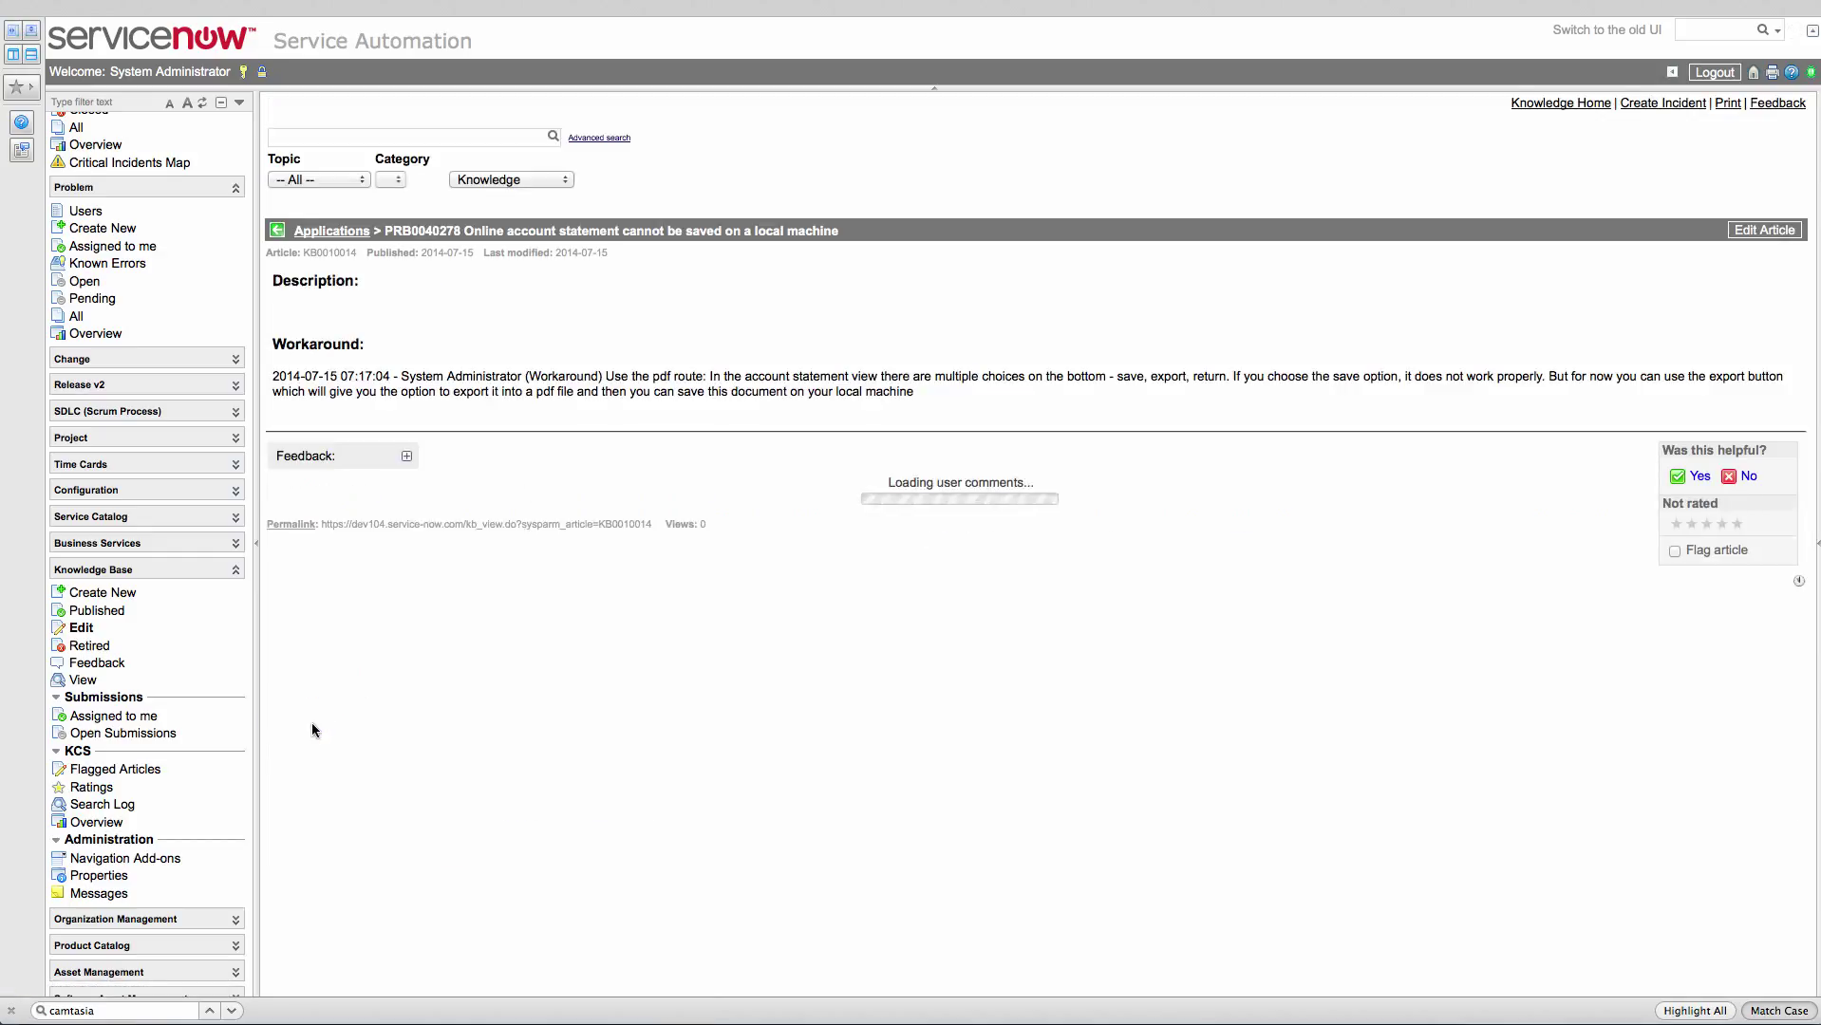